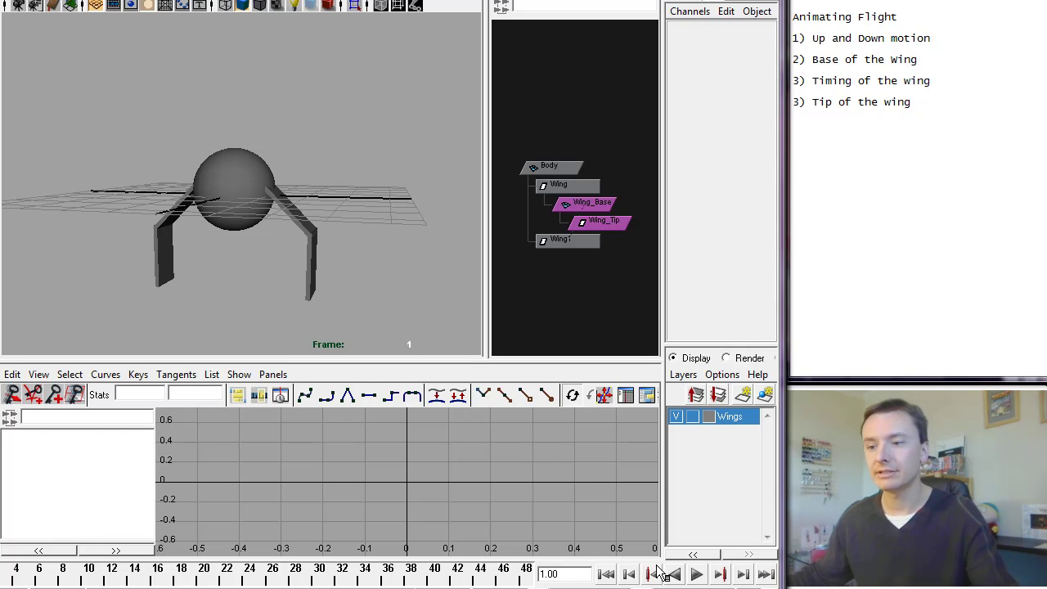
# Play and pause the flapping animation a few times, ending paused at frame 15 with the wings raised.
pyautogui.click(697, 575)
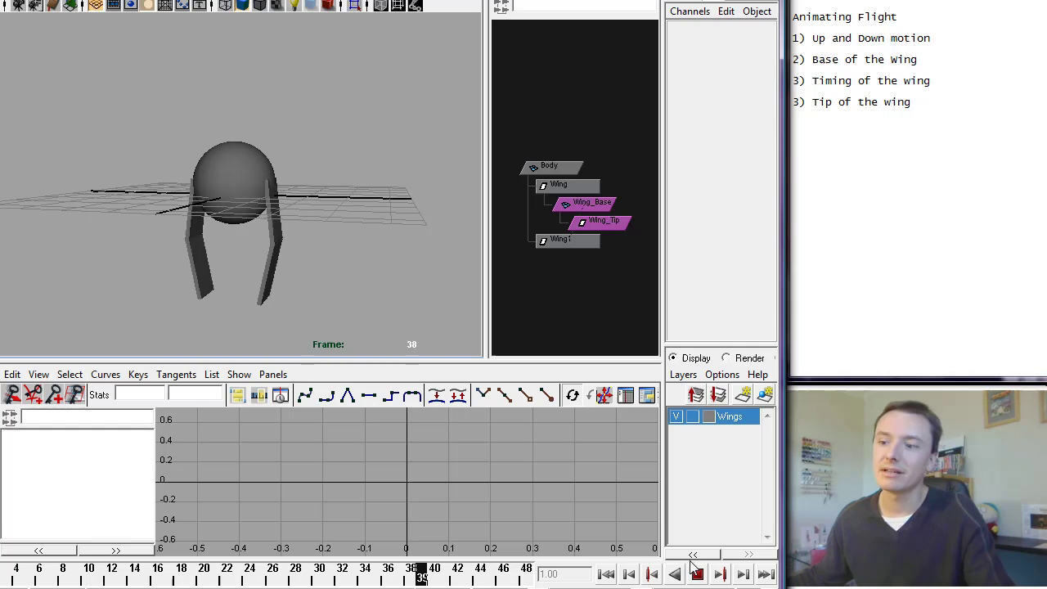
pyautogui.click(697, 574)
pyautogui.click(5, 576)
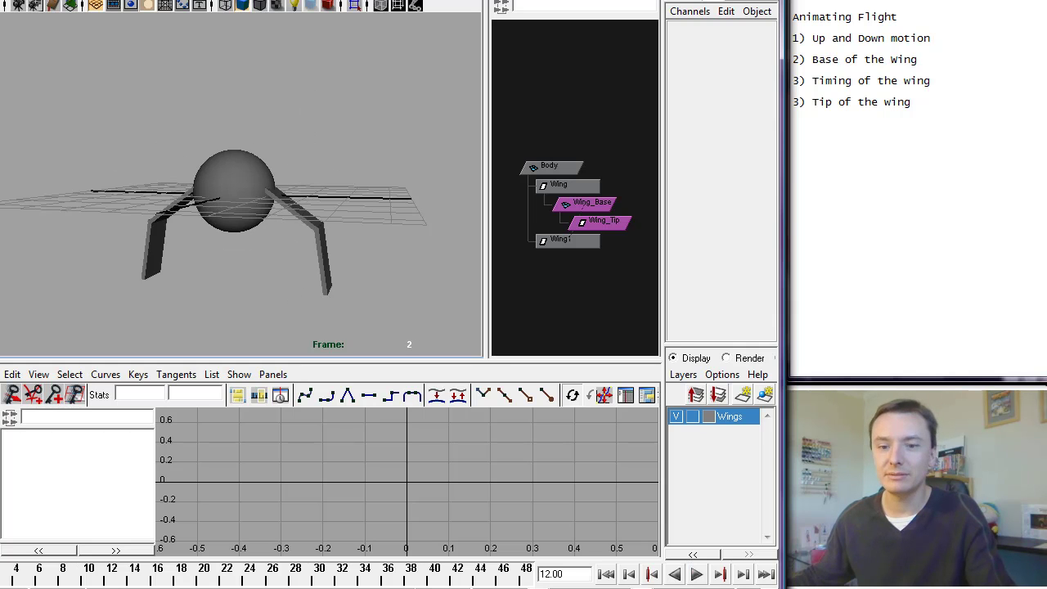
pyautogui.hotkey('alt', 'v')
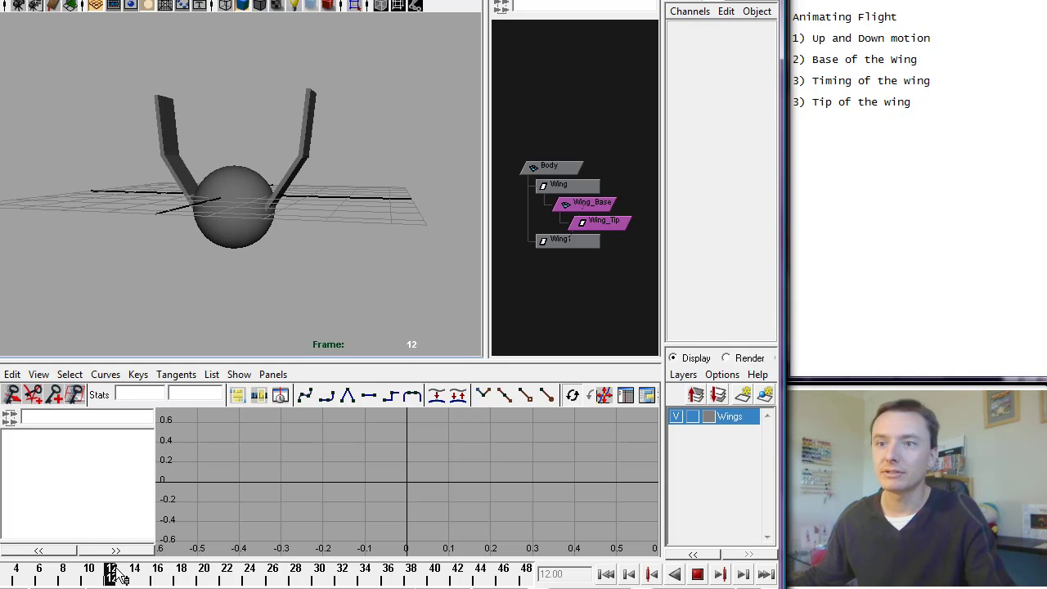
pyautogui.hotkey('alt', 'v')
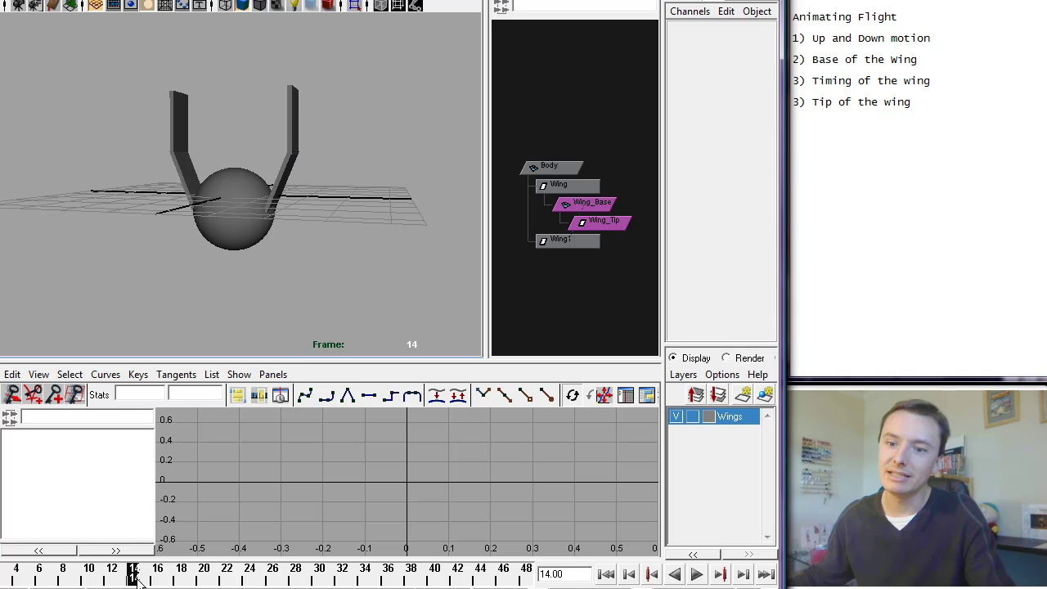
pyautogui.hotkey('alt', 'v')
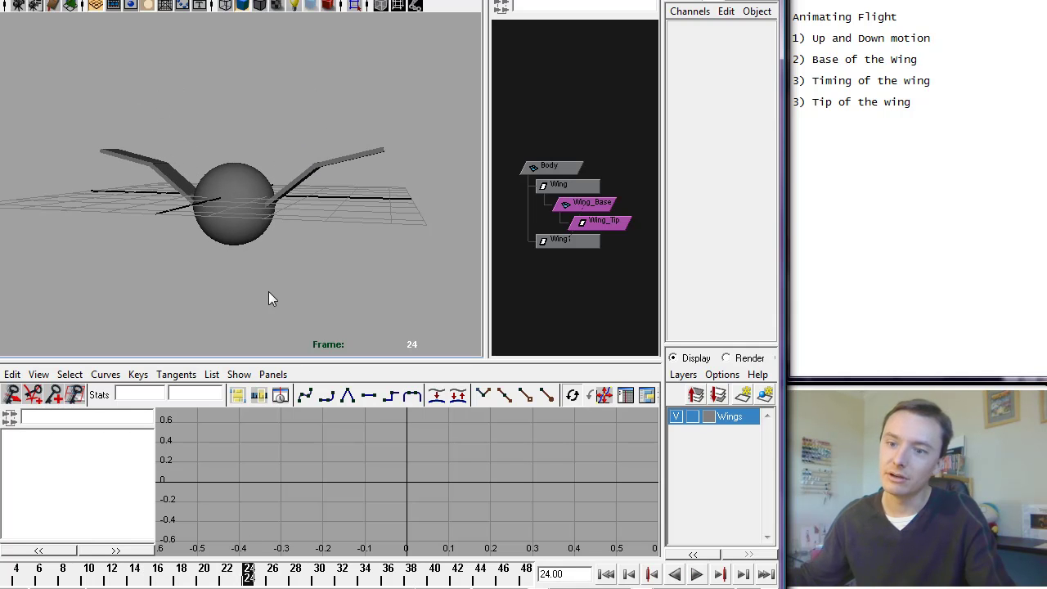
pyautogui.hotkey('alt', 'v')
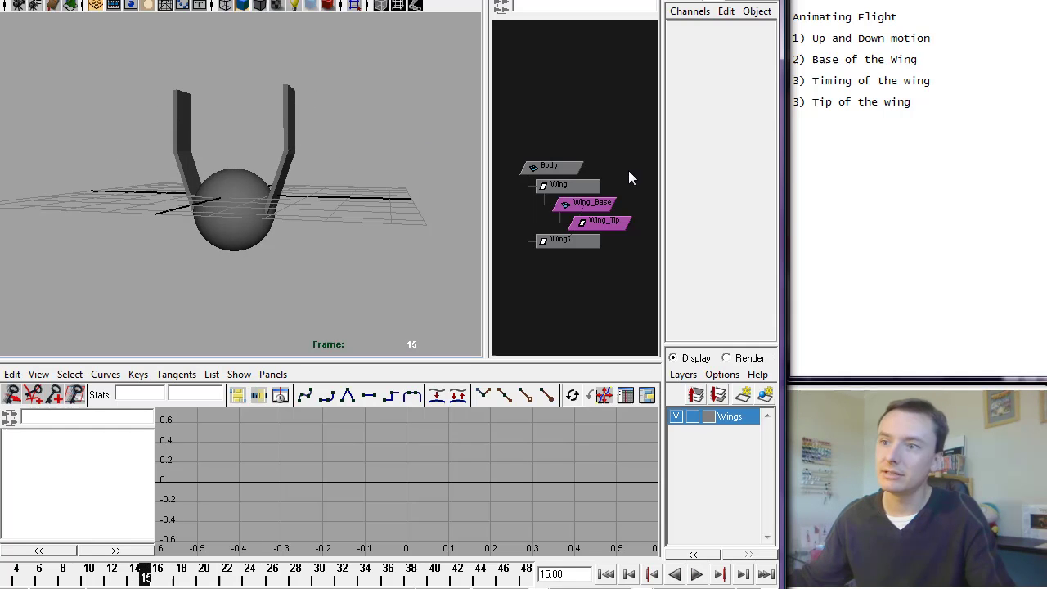
# Show Wing_Tip's rotation curves, scrub to frame 24, then play and stop at frame 20.
pyautogui.click(289, 118)
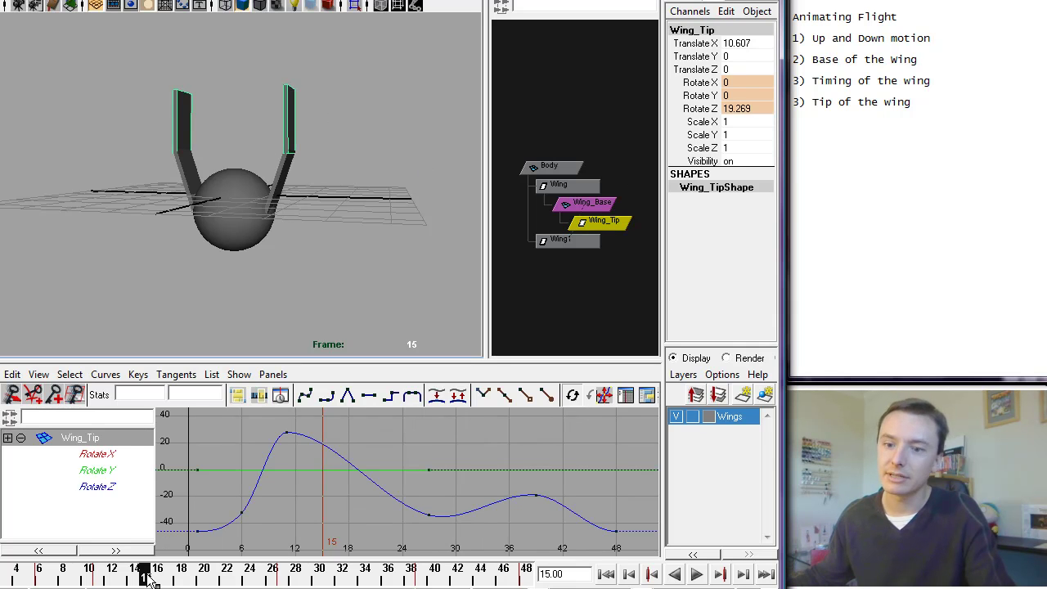
pyautogui.moveTo(152, 577); pyautogui.dragTo(250, 577)
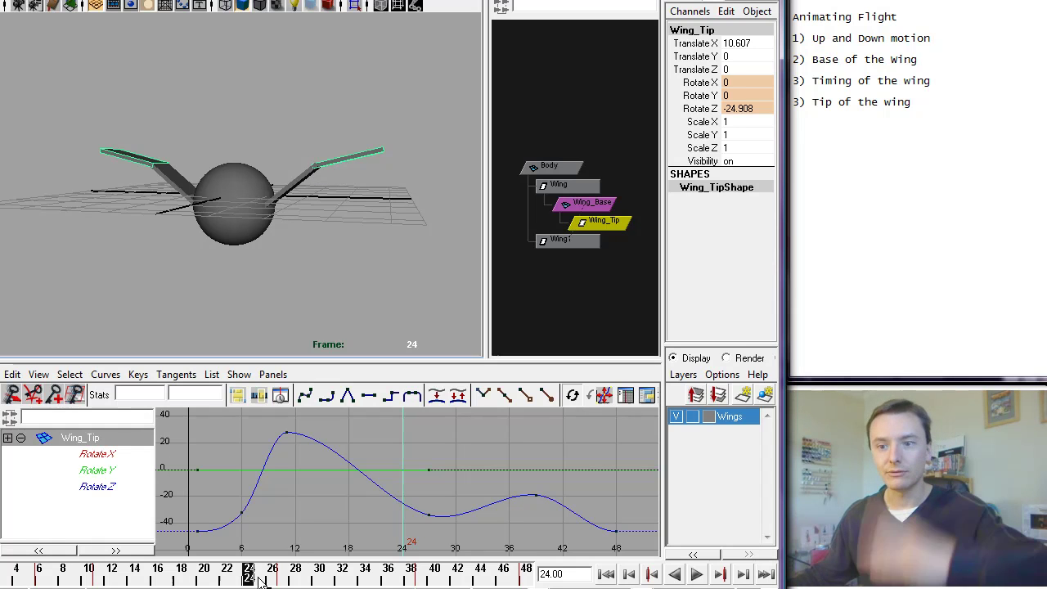
pyautogui.hotkey('alt', 'v')
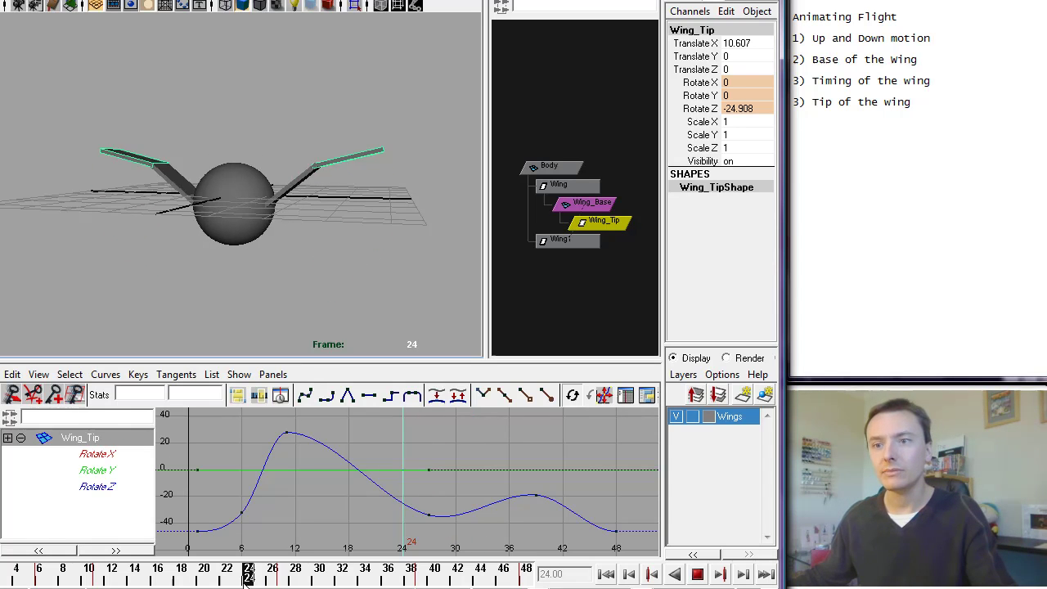
pyautogui.hotkey('alt', 'v')
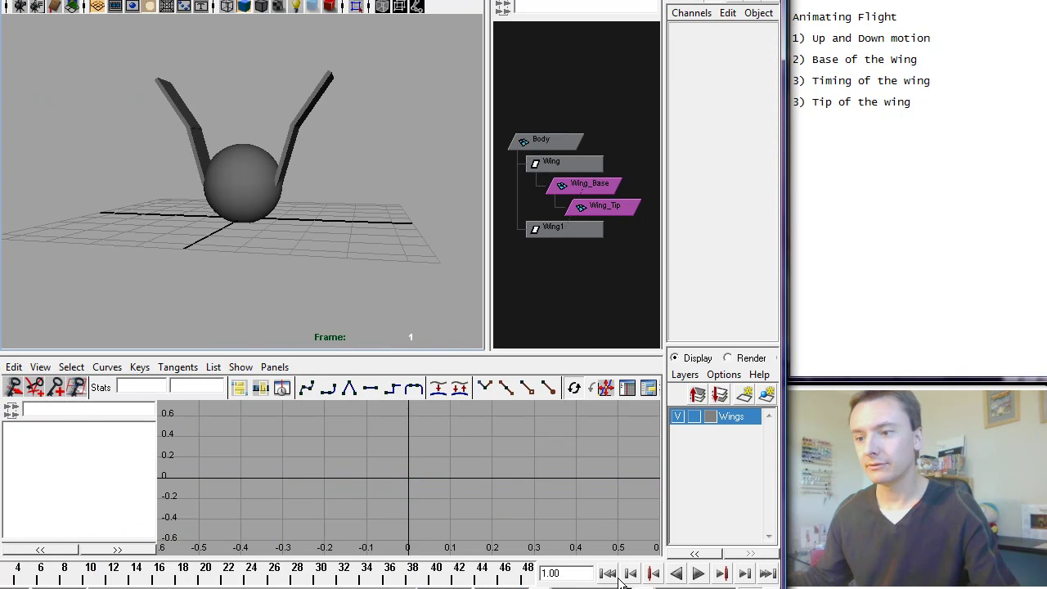
pyautogui.click(697, 574)
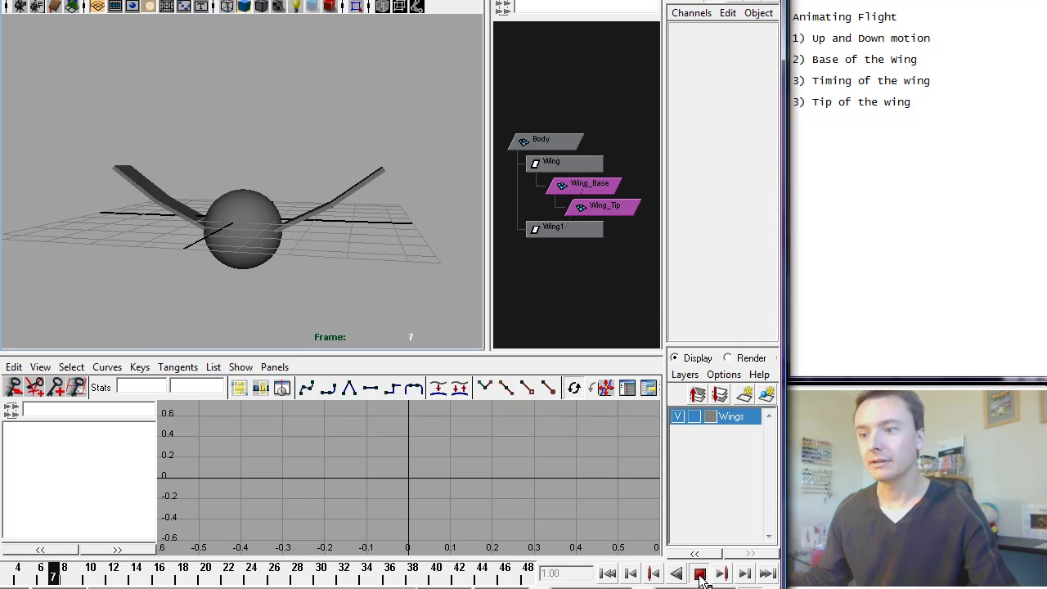
pyautogui.click(677, 416)
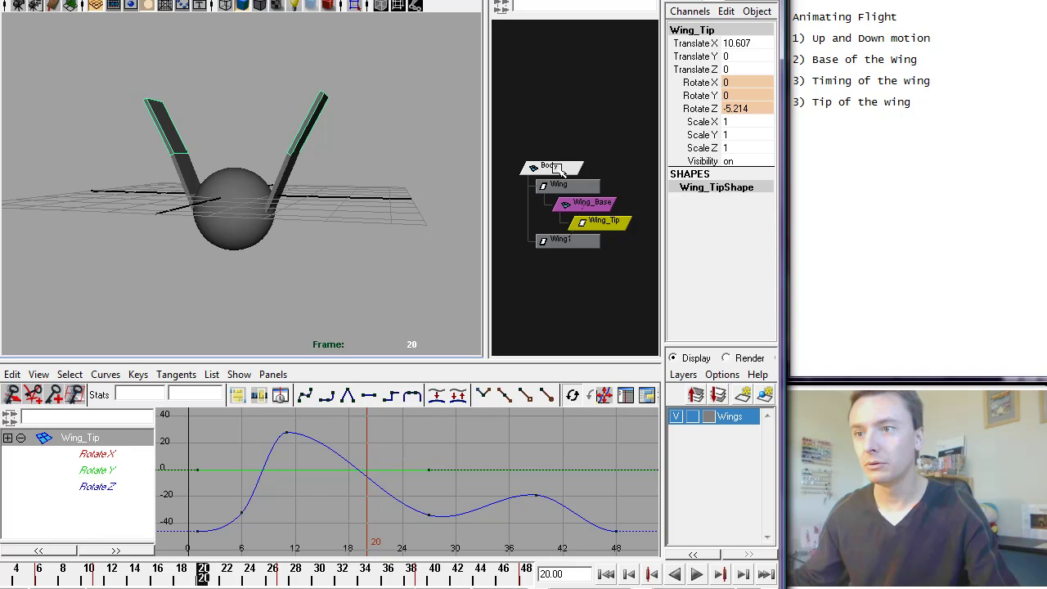
# Select Body, hide the Wings layer to preview the body bob, then show the wings again.
pyautogui.click(556, 168)
pyautogui.click(677, 416)
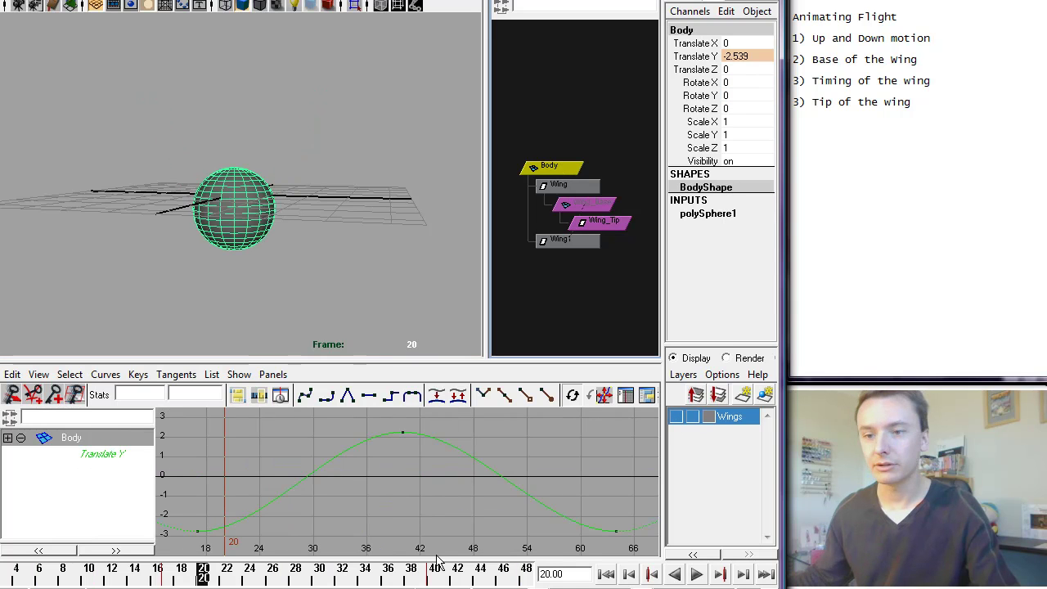
pyautogui.click(141, 577)
pyautogui.hotkey('alt', 'v')
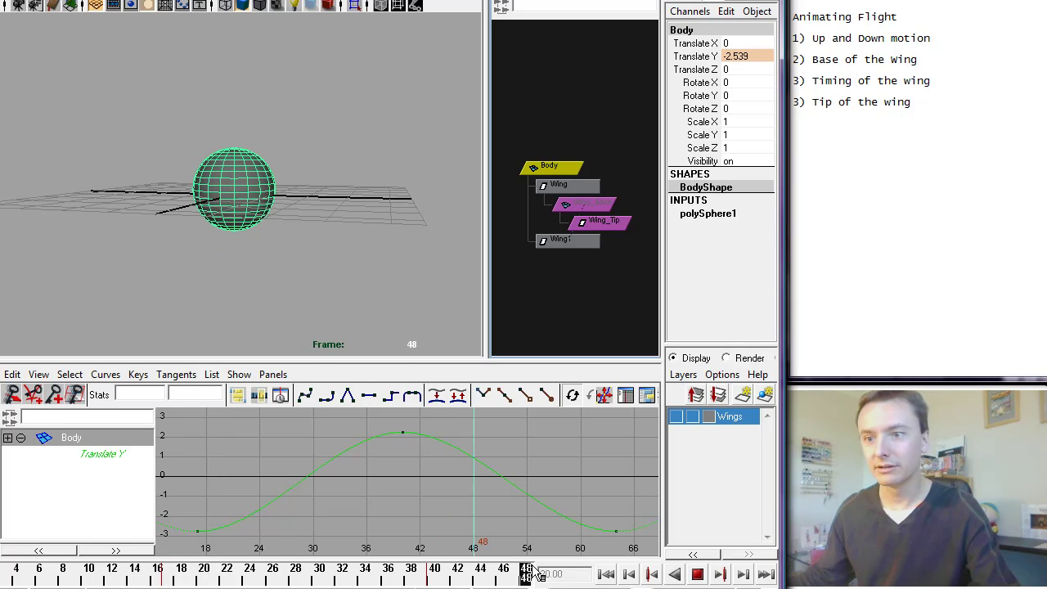
pyautogui.click(696, 576)
pyautogui.click(698, 575)
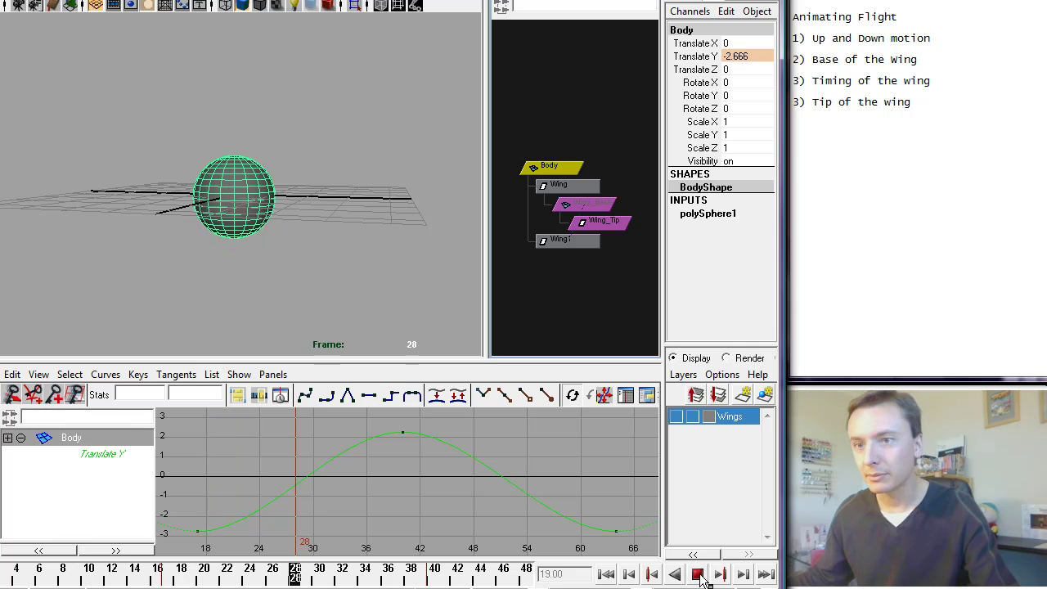
pyautogui.click(698, 575)
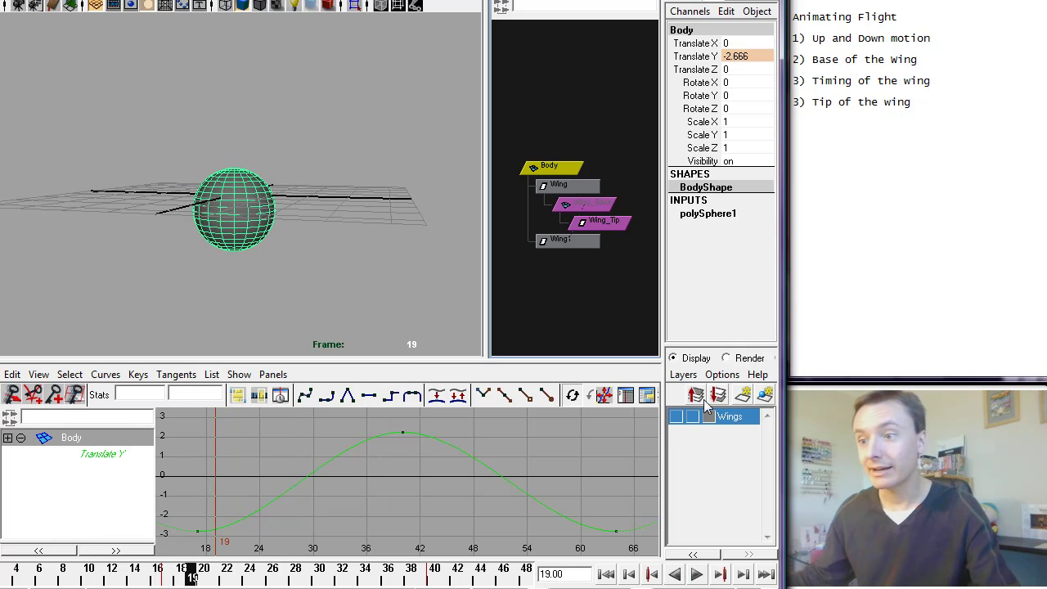
pyautogui.click(676, 416)
# Scale the Body's Translate Y curve nearly flat and preview the reduced bob.
pyautogui.click(345, 468)
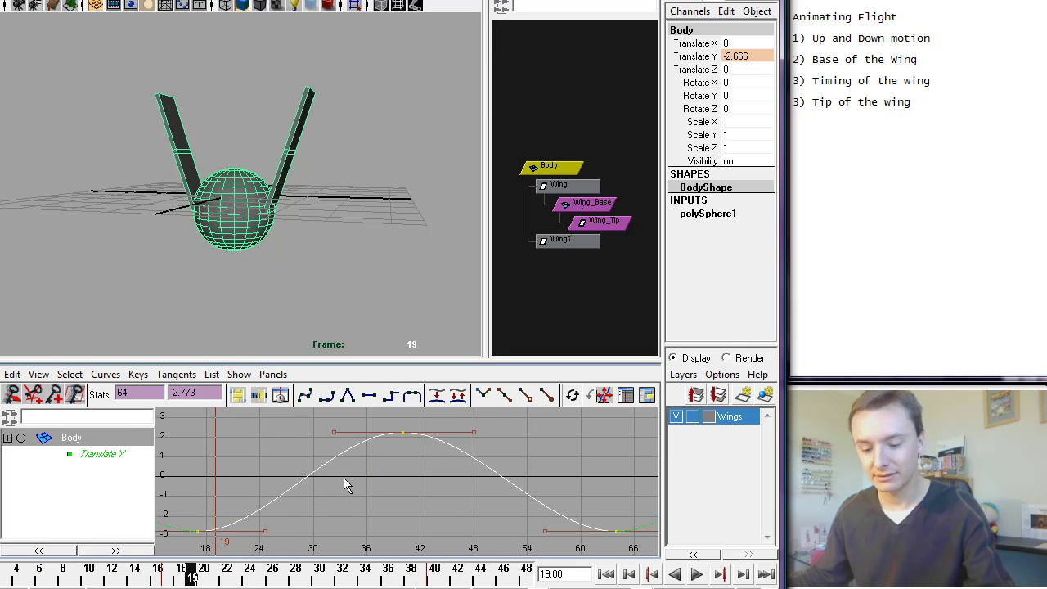
pyautogui.press('w')
pyautogui.moveTo(352, 479); pyautogui.dragTo(351, 482)
pyautogui.click(696, 575)
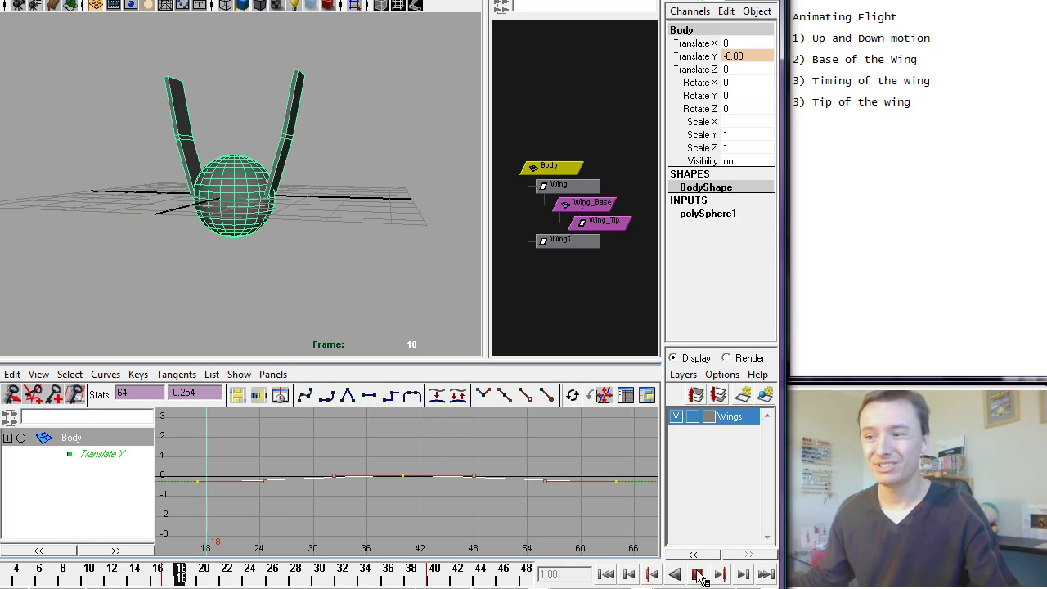
pyautogui.click(698, 576)
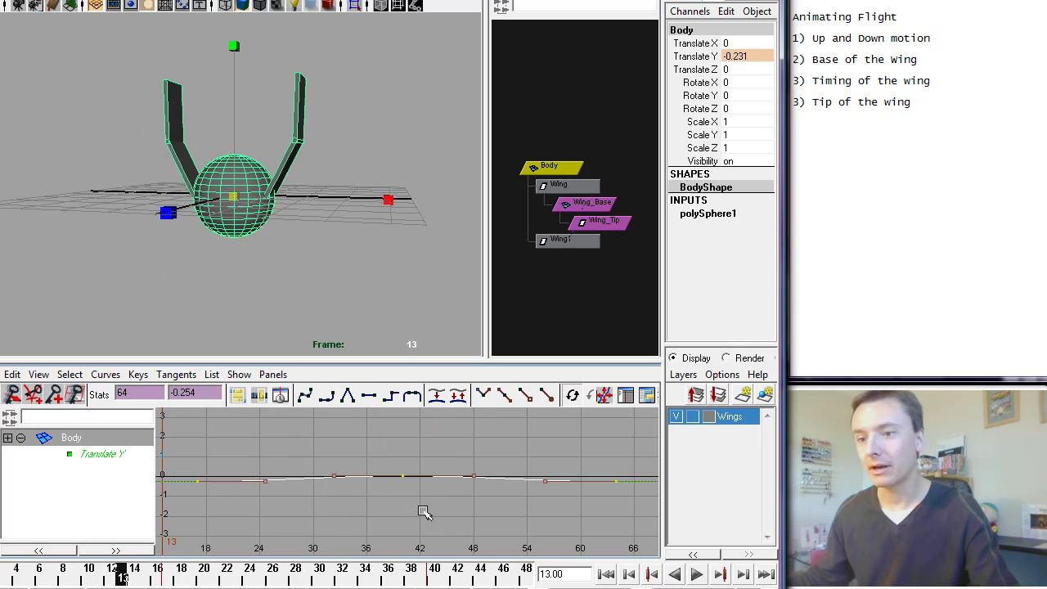
# Undo the flattening and replay the restored bob, stopping at frame 12.
pyautogui.hotkey('ctrl', 'z')
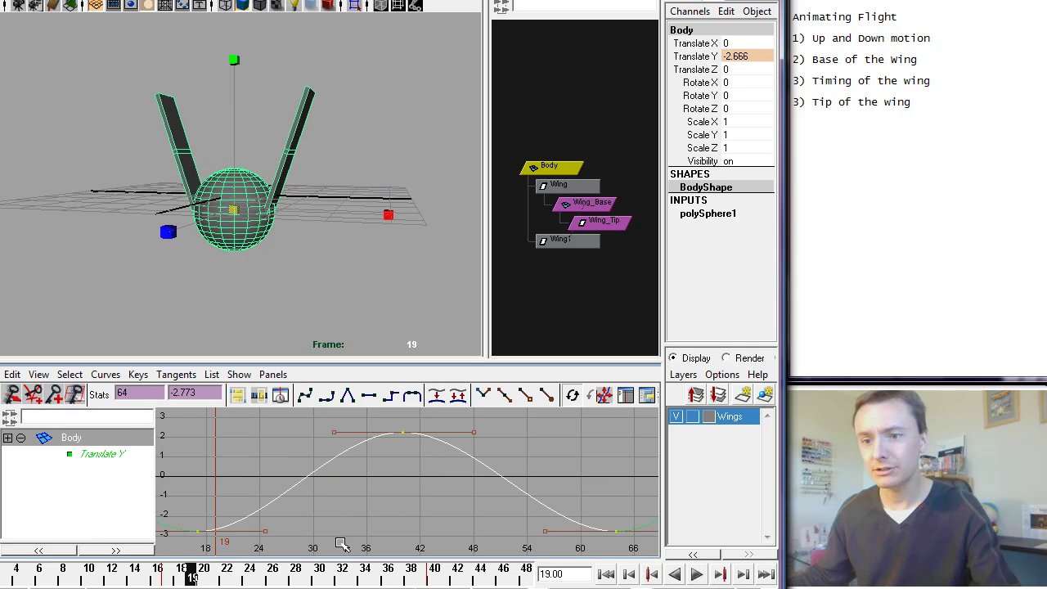
pyautogui.hotkey('alt', 'v')
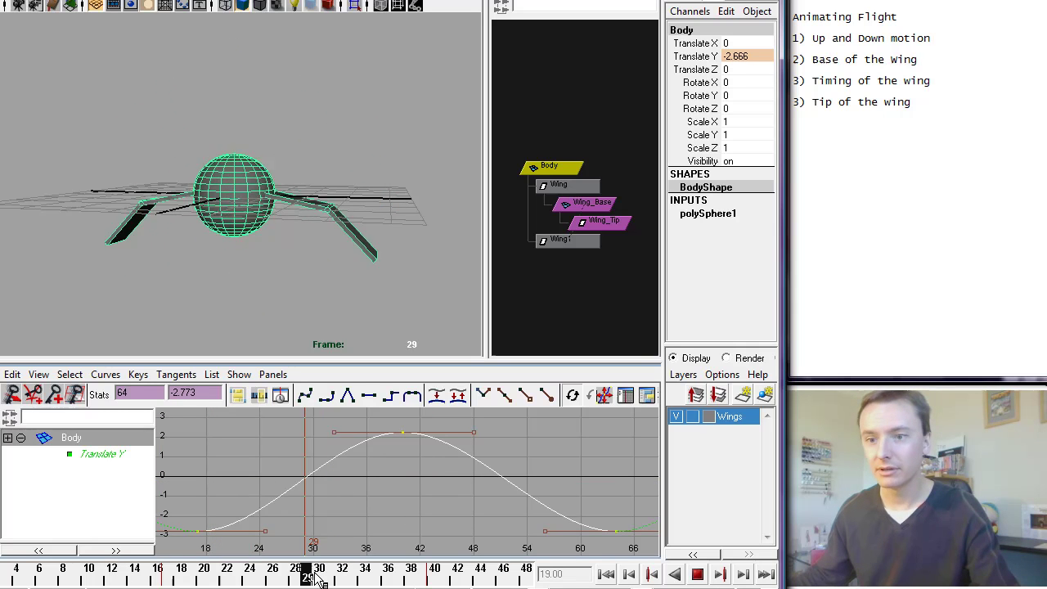
pyautogui.hotkey('alt', 'v')
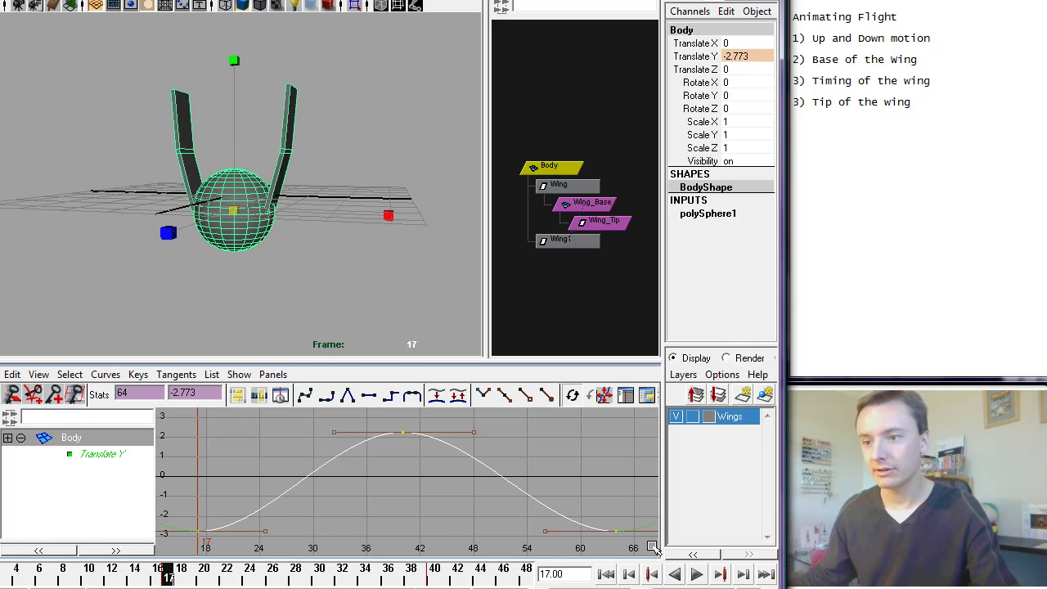
pyautogui.click(697, 575)
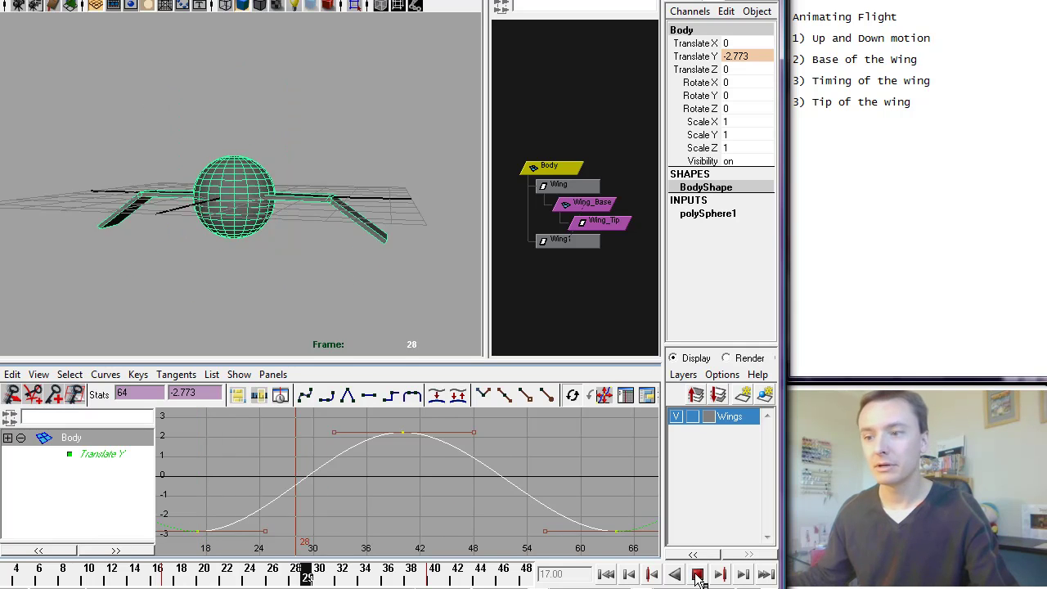
pyautogui.click(697, 575)
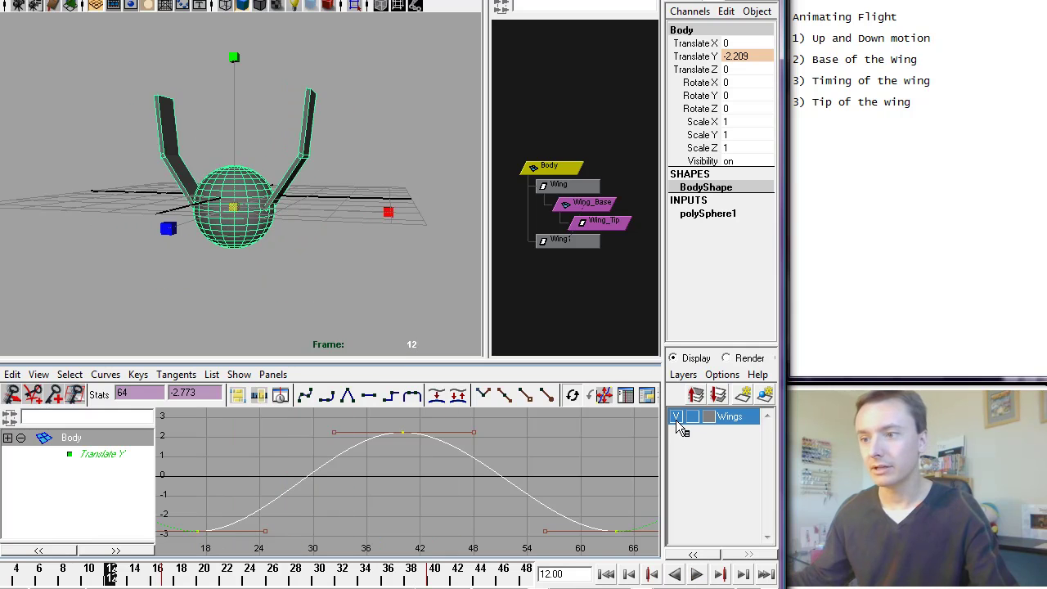
# Hide the Wings layer and select Body to preview its Translate Y bob.
pyautogui.click(676, 417)
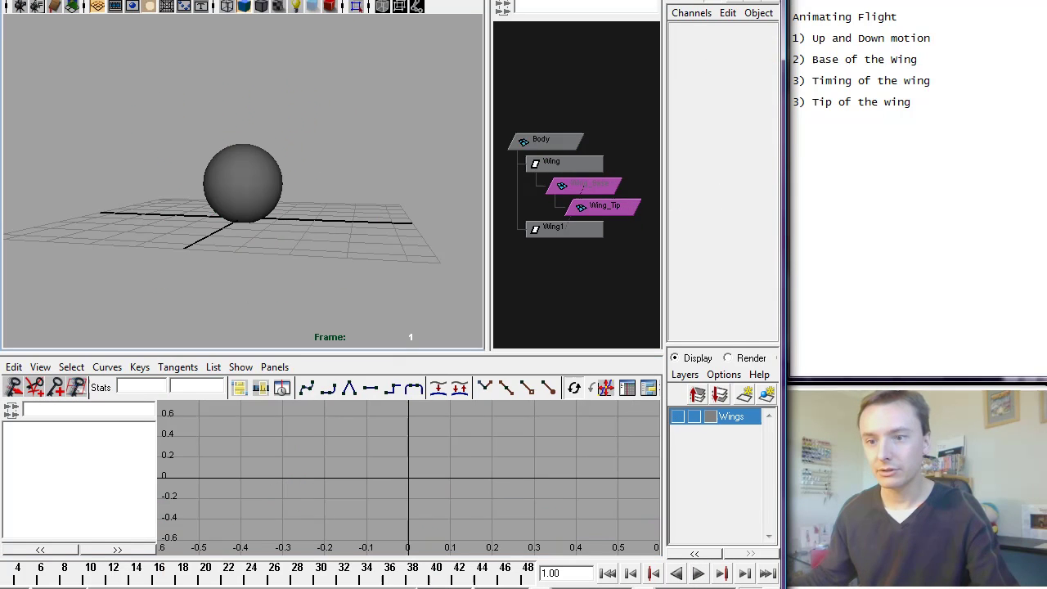
pyautogui.click(260, 178)
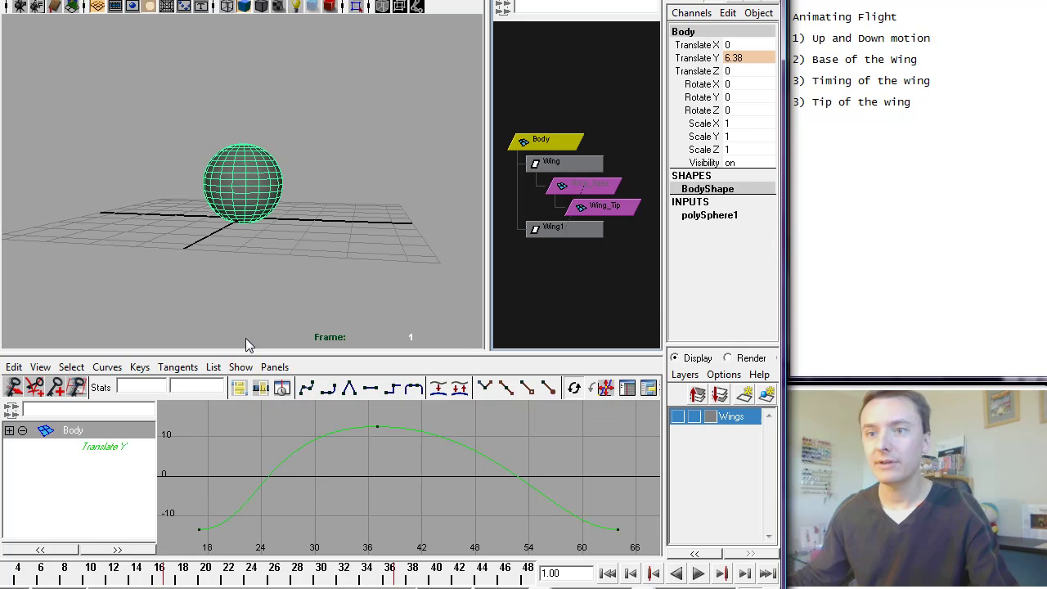
pyautogui.hotkey('alt', 'v')
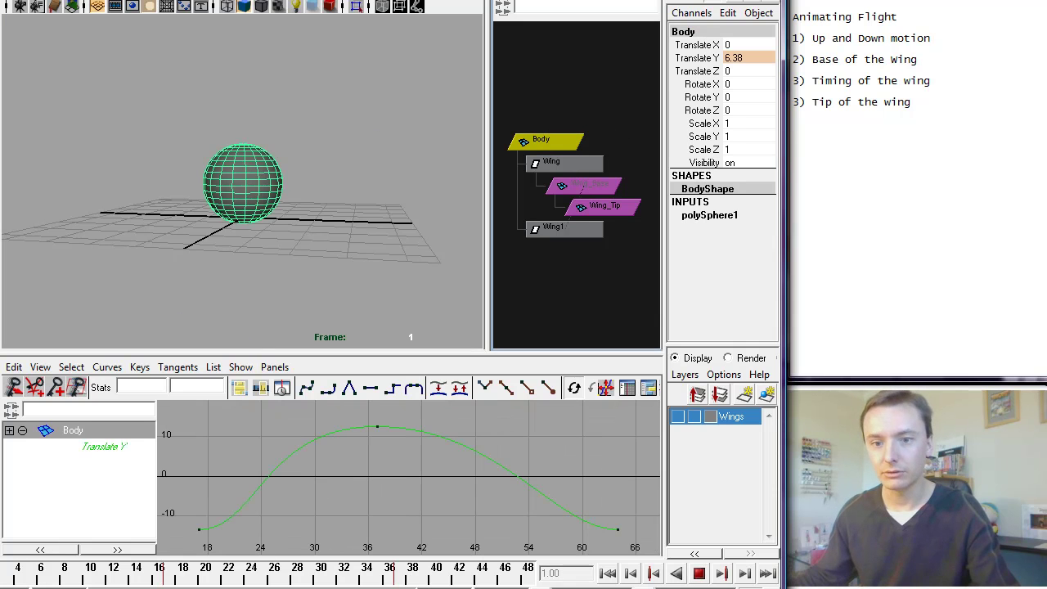
pyautogui.click(697, 573)
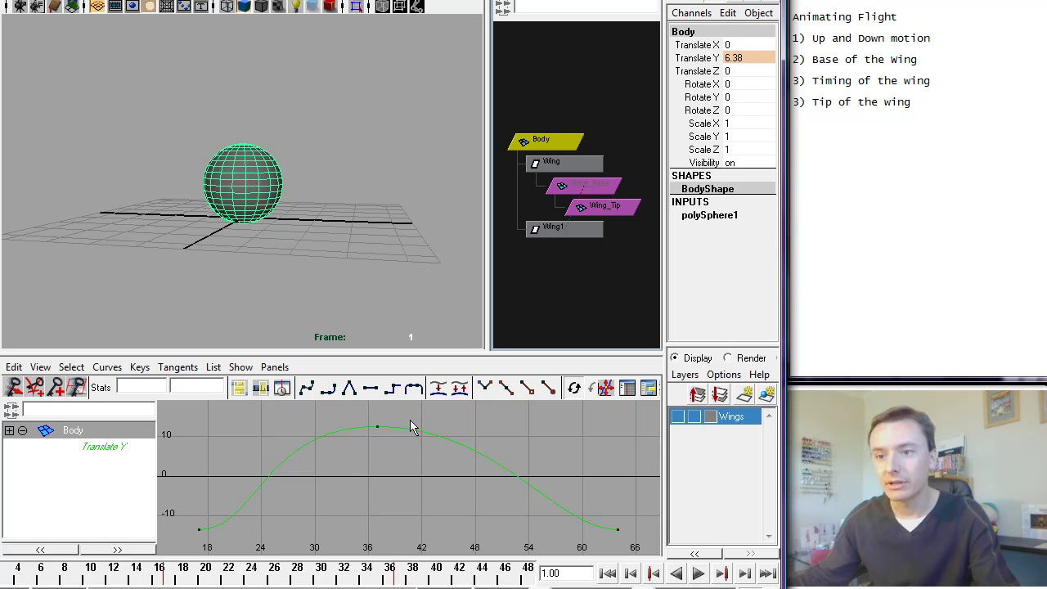
# Move the bob curve's peak key later in time and play back to check the timing.
pyautogui.moveTo(410, 422); pyautogui.dragTo(372, 475)
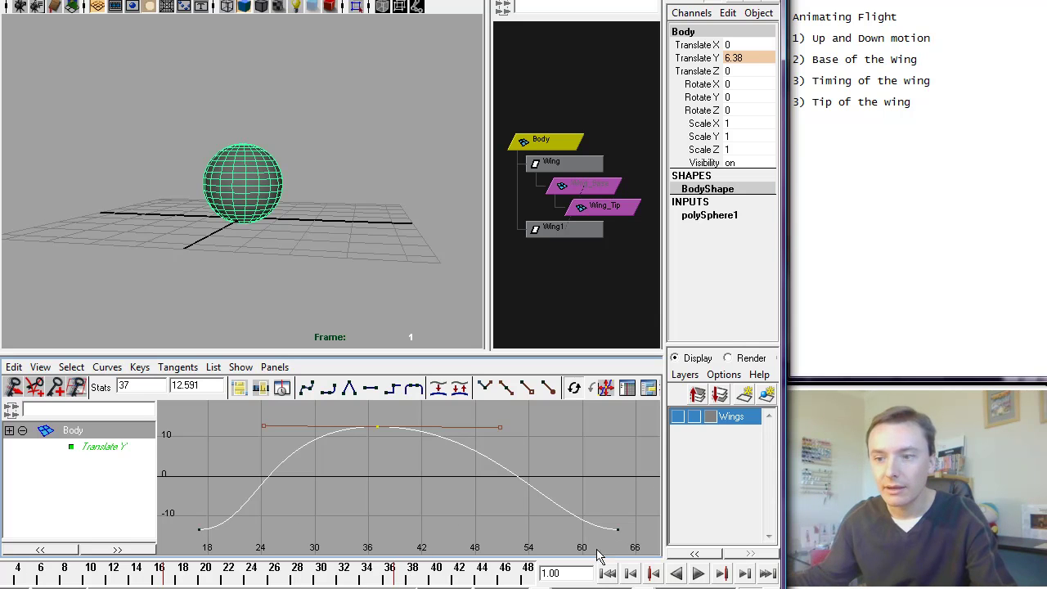
pyautogui.press('w')
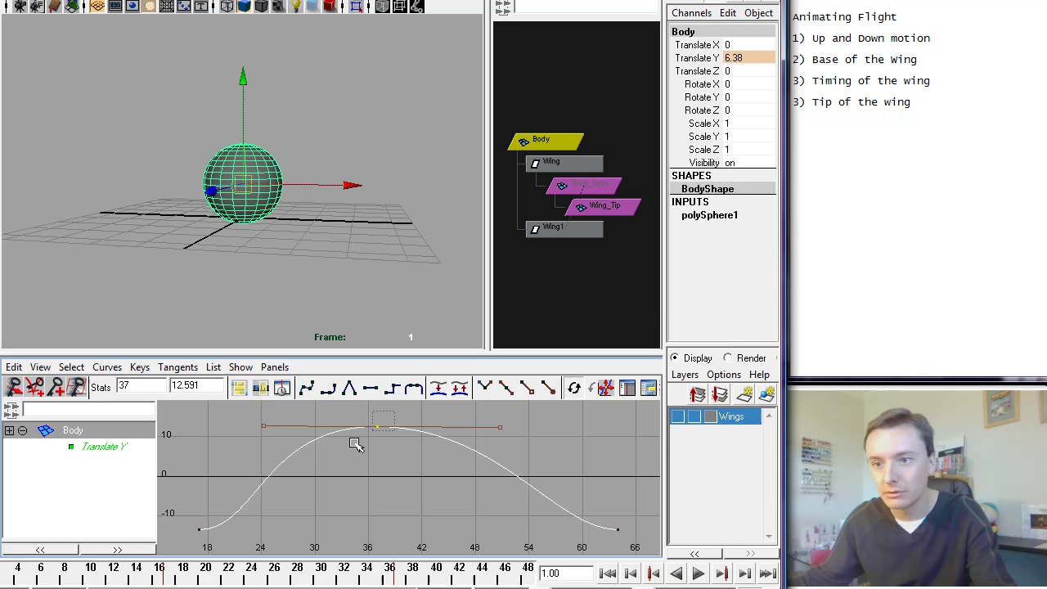
pyautogui.moveTo(388, 455)
pyautogui.keyDown('shift'); pyautogui.mouseDown(button='middle')
pyautogui.moveTo(421, 451)
pyautogui.moveTo(374, 461)
pyautogui.mouseUp(button='middle'); pyautogui.keyUp('shift')
pyautogui.click(376, 466)
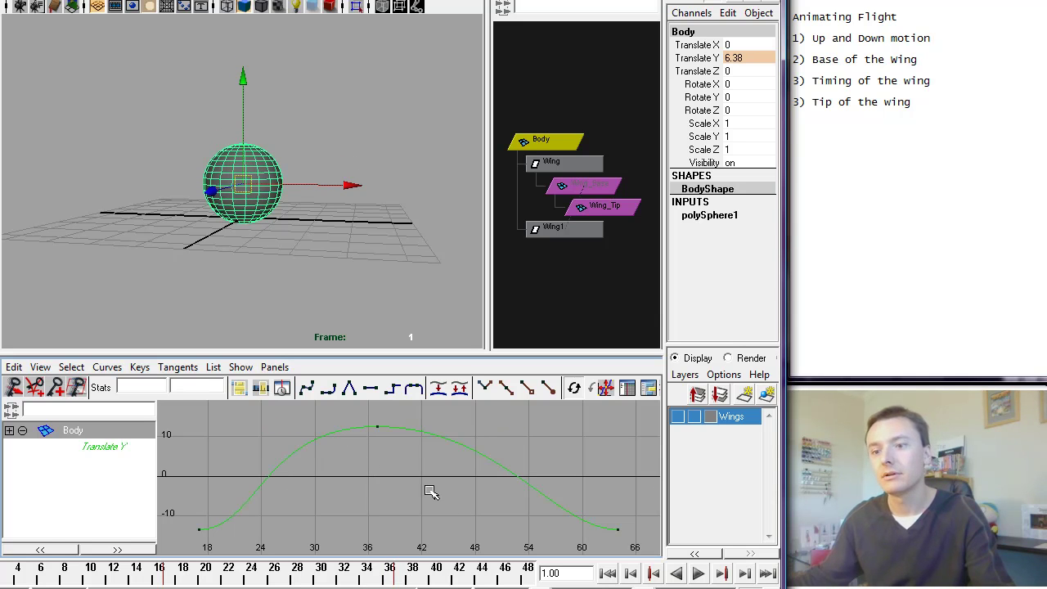
pyautogui.hotkey('alt', 'v')
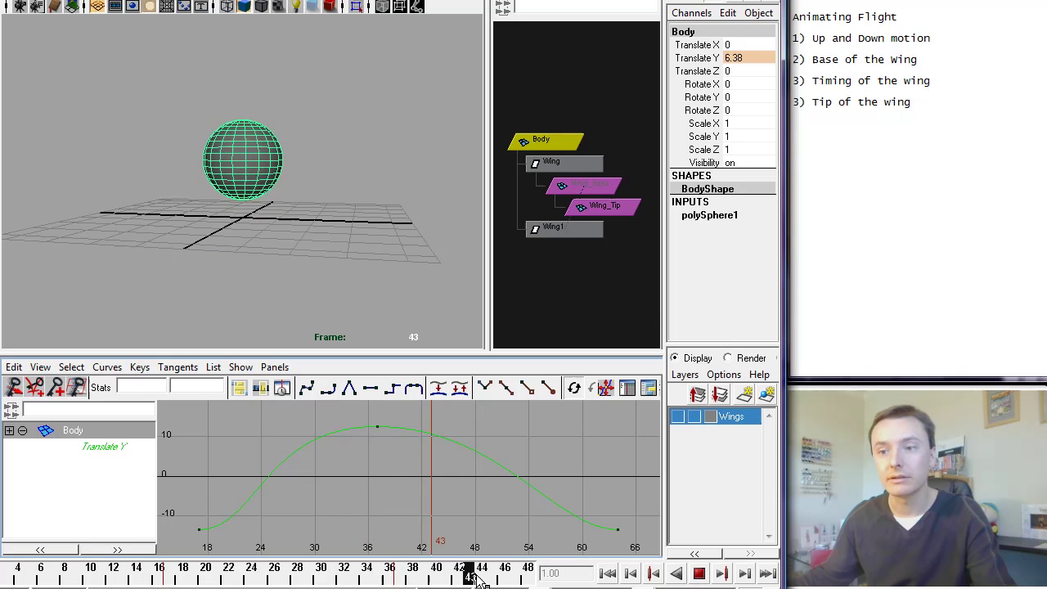
pyautogui.click(697, 573)
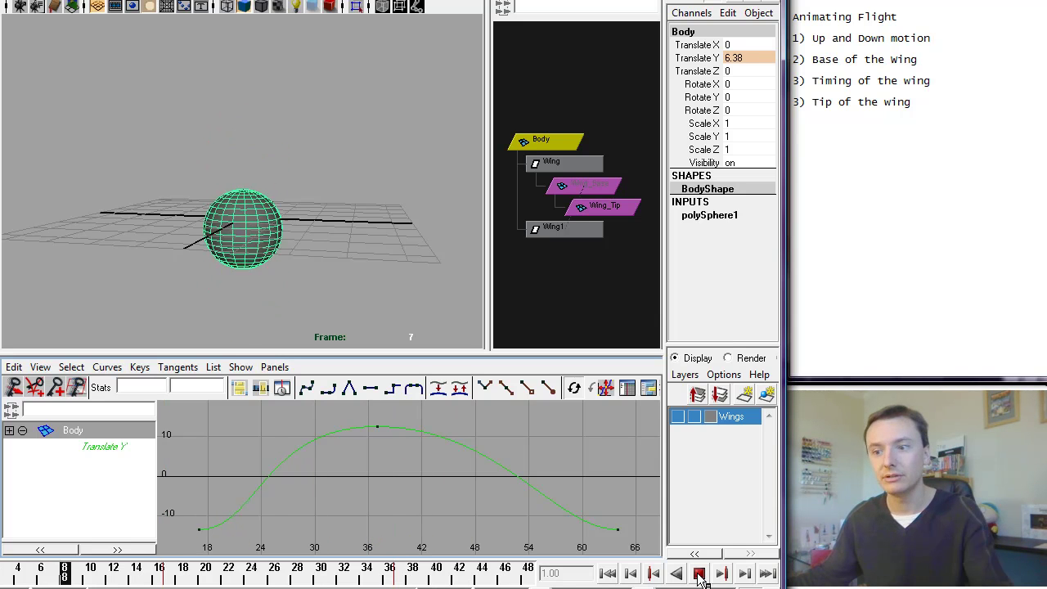
pyautogui.click(700, 574)
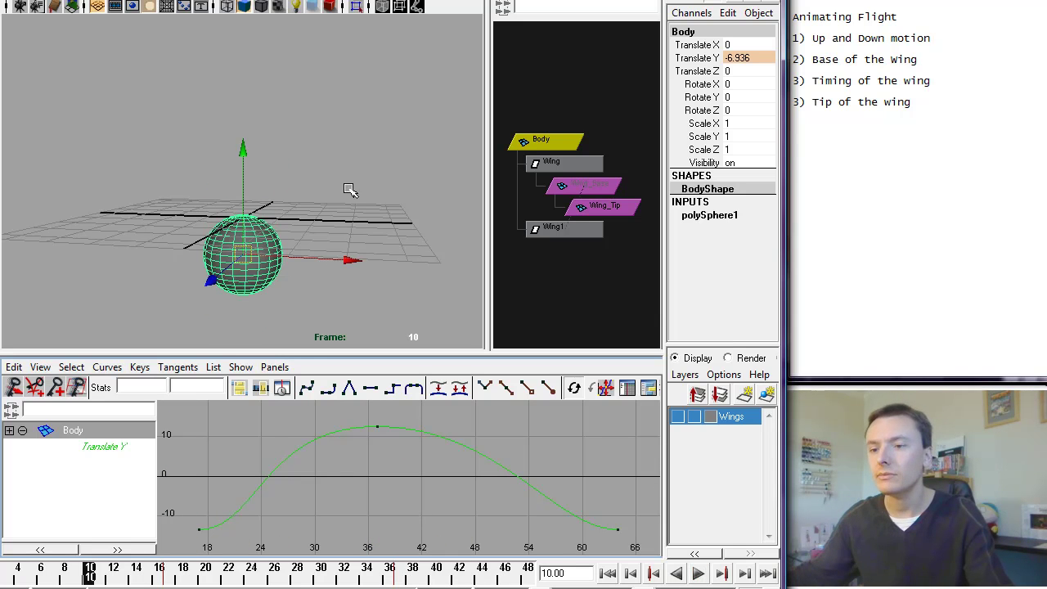
# Show the Wings layer again and play the flapping briefly, stopping at frame 5.
pyautogui.click(677, 417)
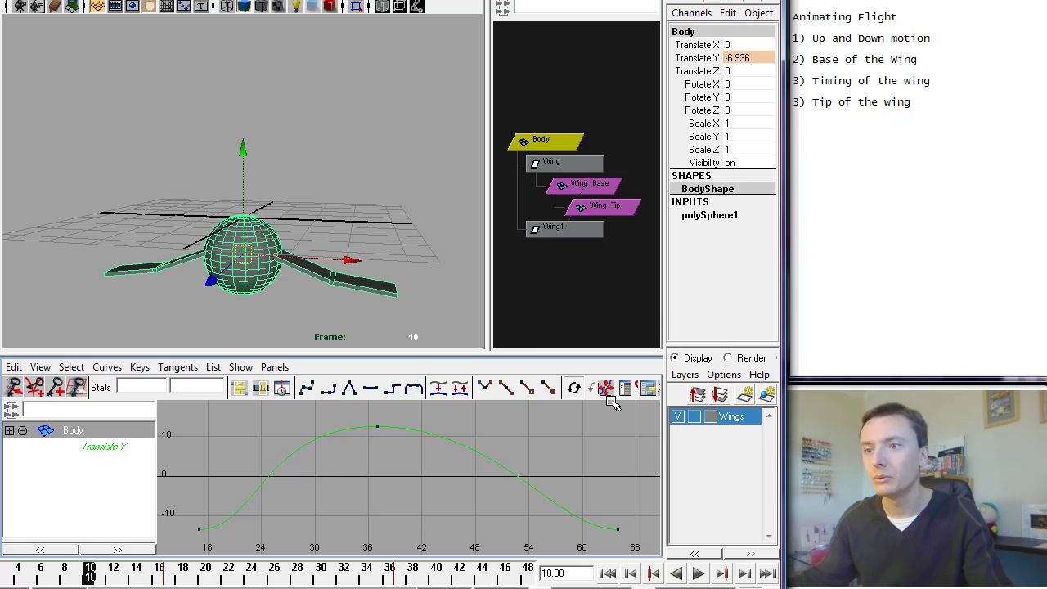
pyautogui.hotkey('alt', 'v')
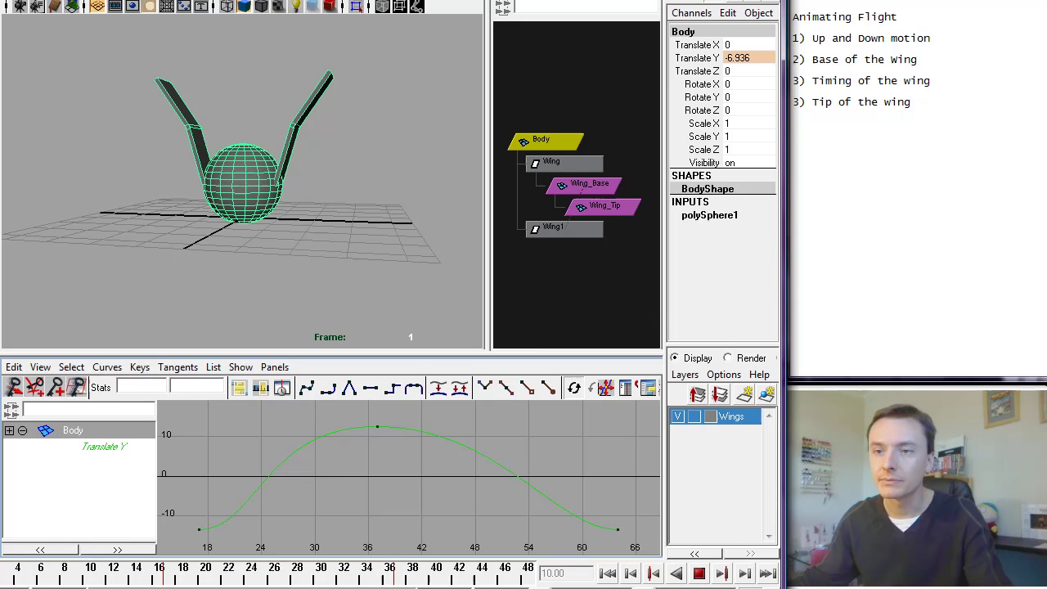
pyautogui.press('Escape')
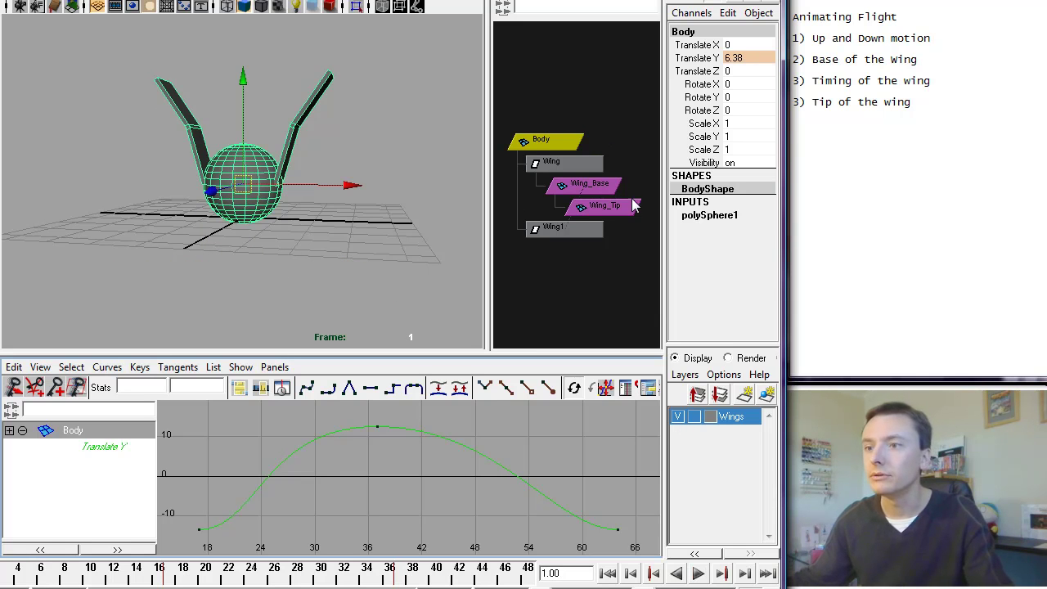
pyautogui.hotkey('alt', 'v')
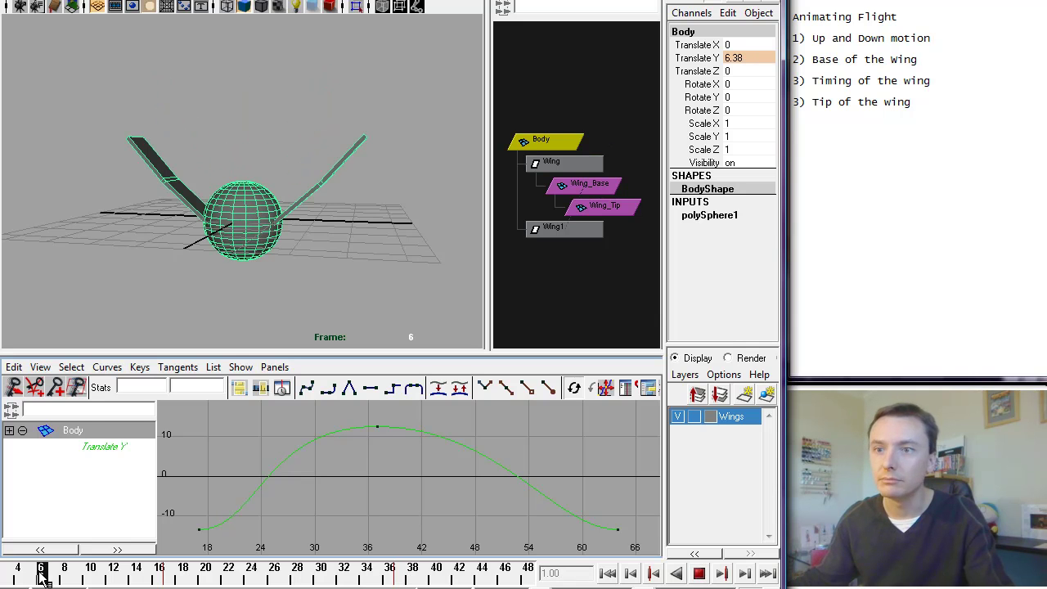
pyautogui.press('Escape')
# Mute Wing_Tip's Rotate Z channel from the Channel Box with Mute Selected.
pyautogui.click(607, 206)
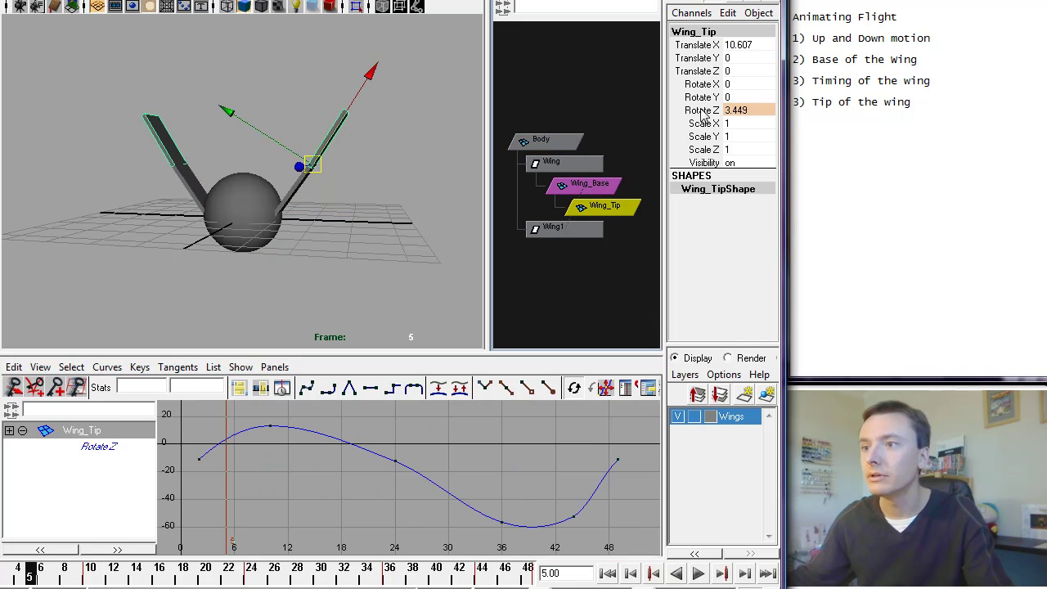
pyautogui.press('e')
pyautogui.click(702, 110)
pyautogui.rightClick(701, 118)
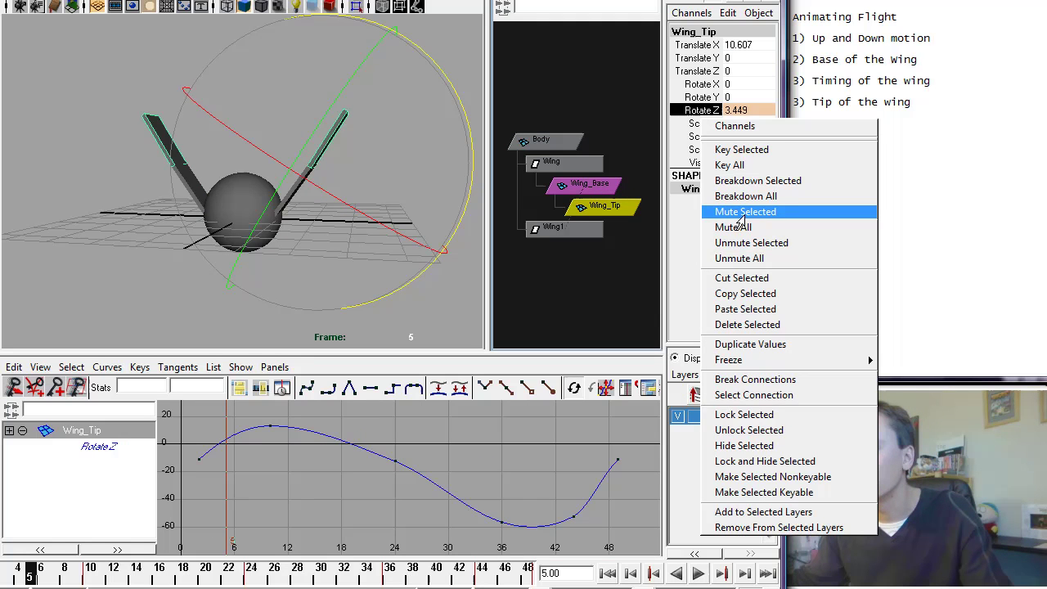
pyautogui.click(741, 212)
# Play the animation without tip motion, stopping at frame 12, then return to frame 1.
pyautogui.hotkey('alt', 'v')
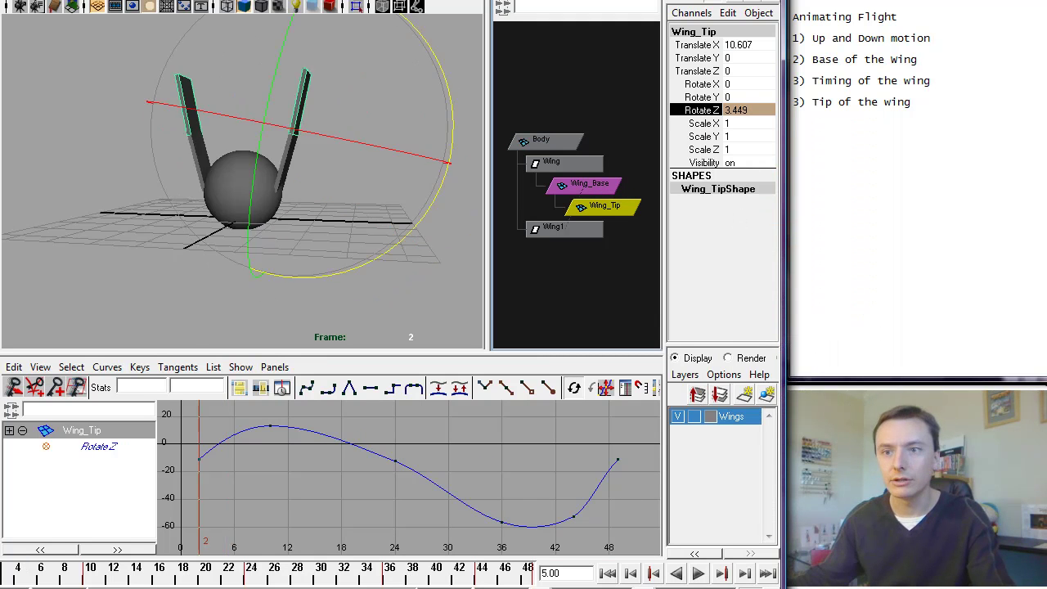
pyautogui.click(608, 573)
pyautogui.click(699, 573)
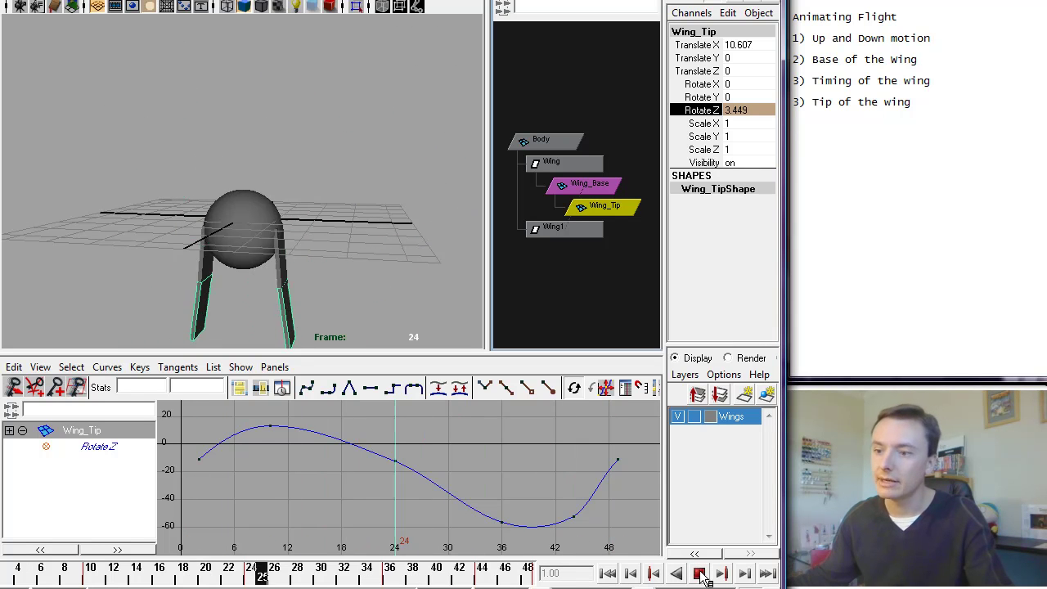
pyautogui.click(698, 573)
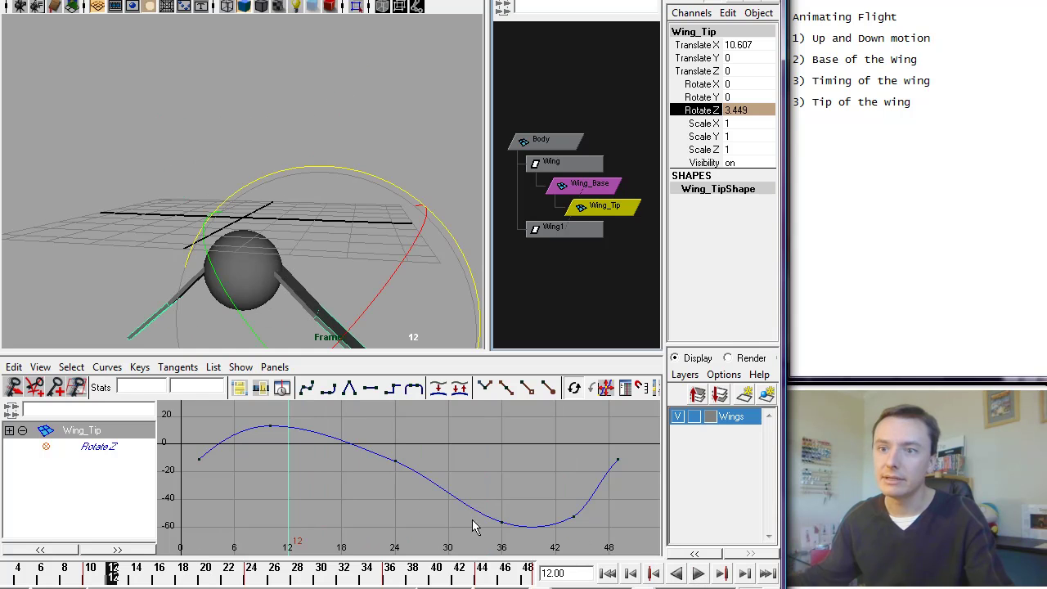
pyautogui.moveTo(8, 575); pyautogui.dragTo(0, 575)
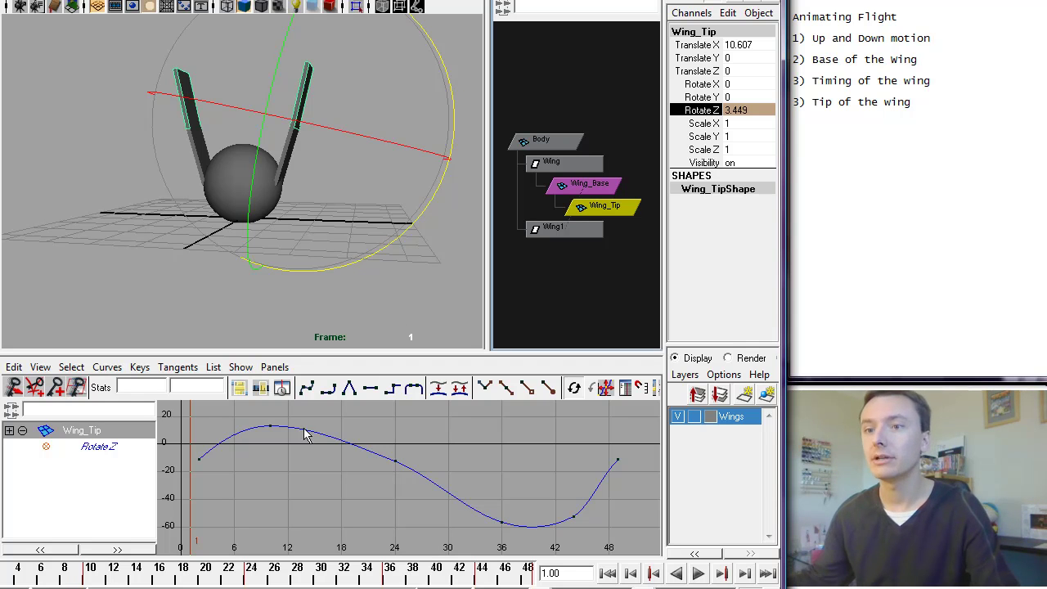
# Show Wing_Base's Rotate Z flap curve, scrub to frame 8, play and stop at frame 9, then select Body.
pyautogui.click(582, 185)
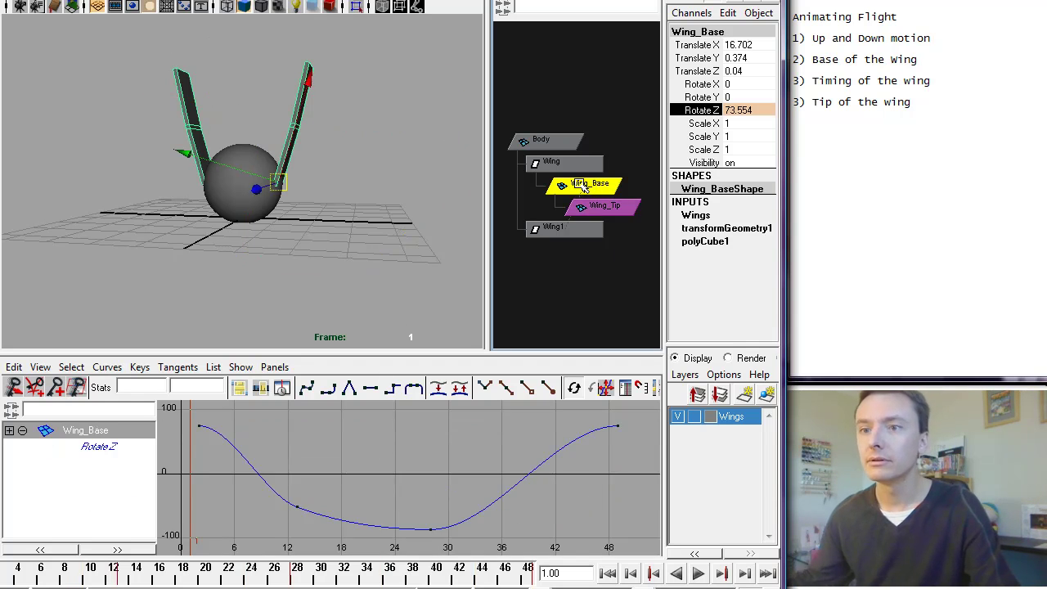
pyautogui.moveTo(12, 579)
pyautogui.mouseDown()
pyautogui.moveTo(78, 580)
pyautogui.moveTo(29, 579)
pyautogui.mouseUp()
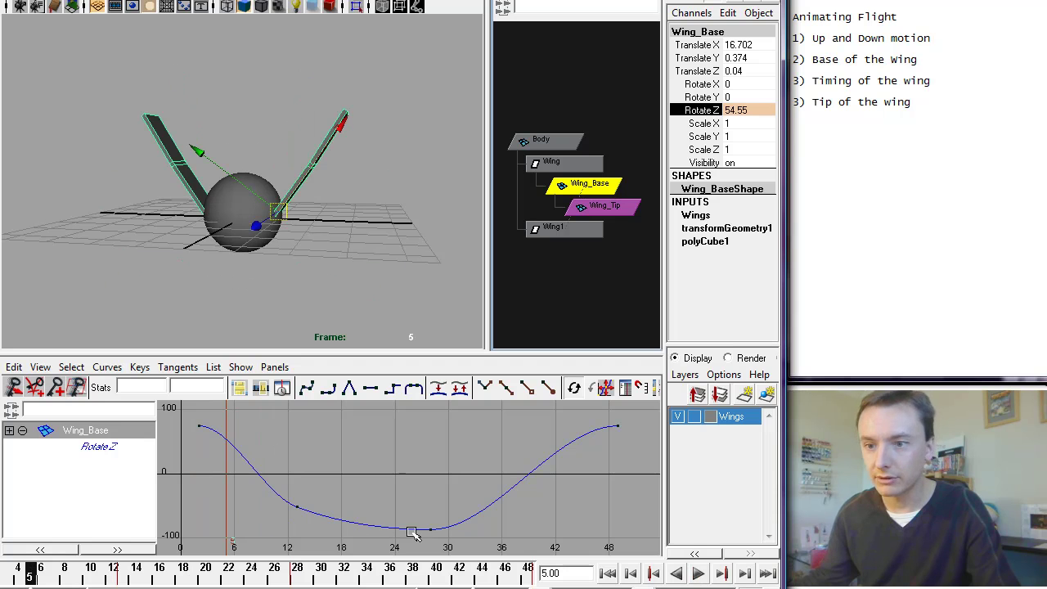
pyautogui.hotkey('alt', 'v')
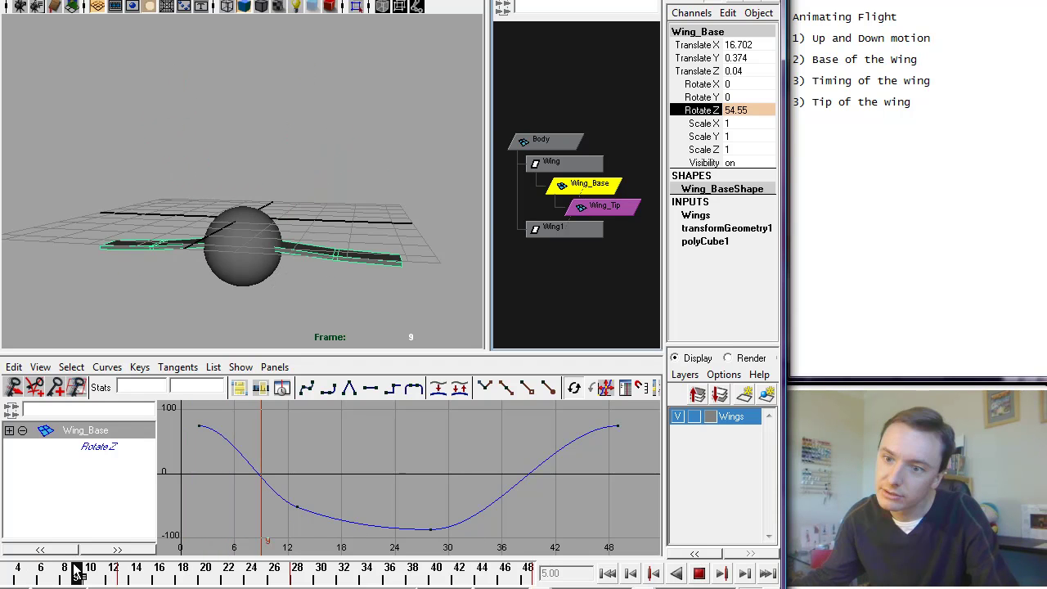
pyautogui.click(76, 575)
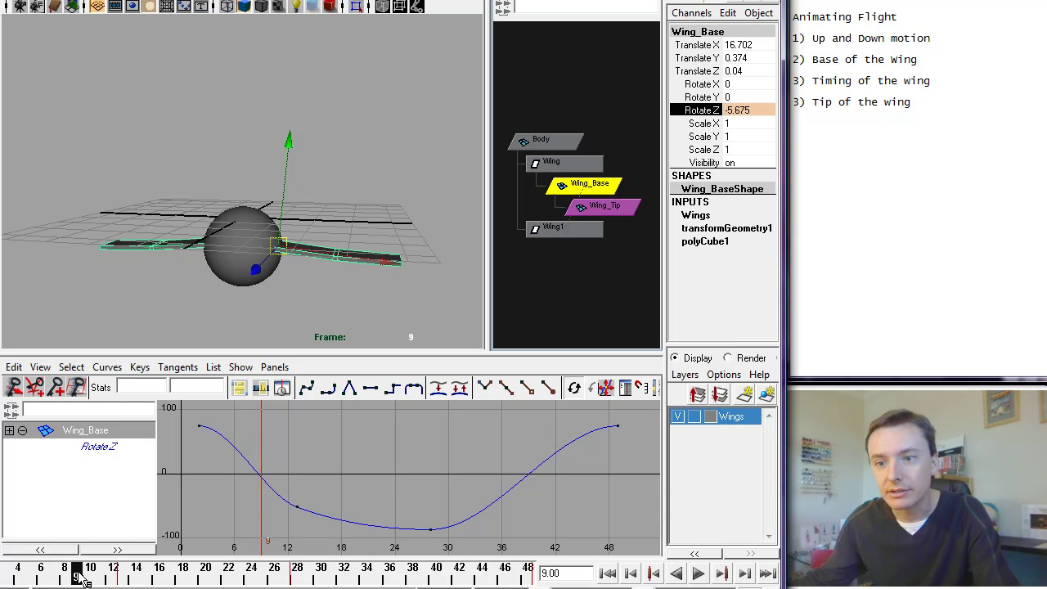
pyautogui.click(552, 144)
# Select Body and display its curves repeating beyond the keys.
pyautogui.click(118, 447)
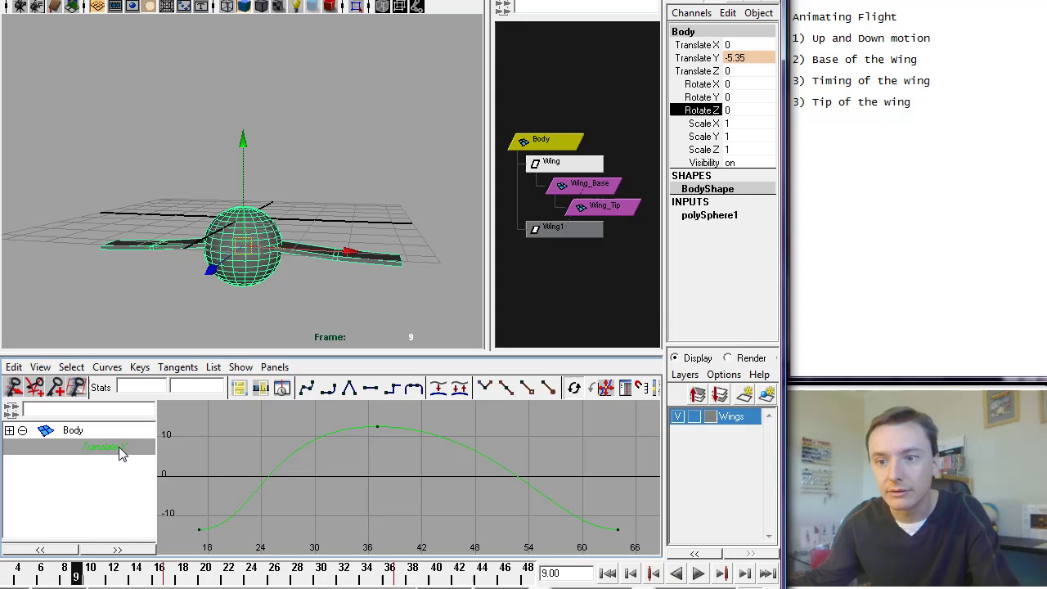
pyautogui.click(37, 368)
pyautogui.click(51, 568)
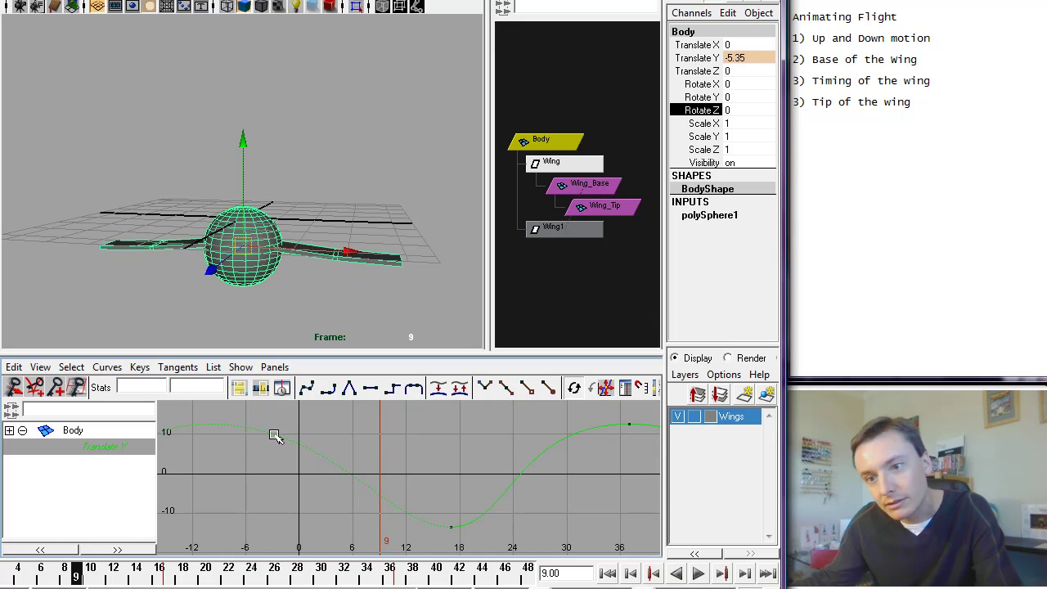
# Compare the Wing_Base and Body curves, panning the graph to earlier frames.
pyautogui.click(591, 188)
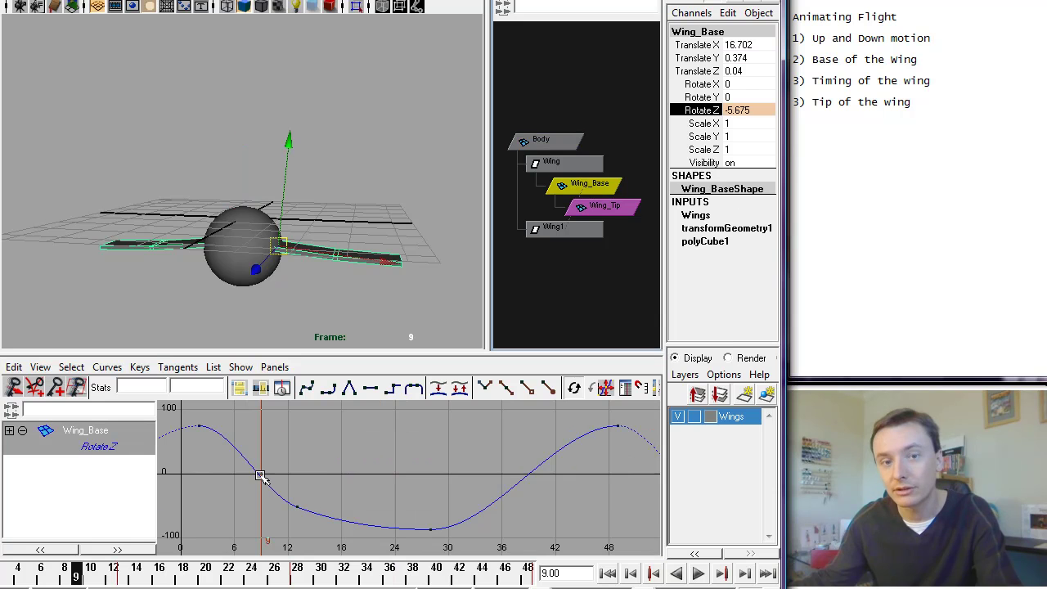
pyautogui.press('Up')
pyautogui.press('Up')
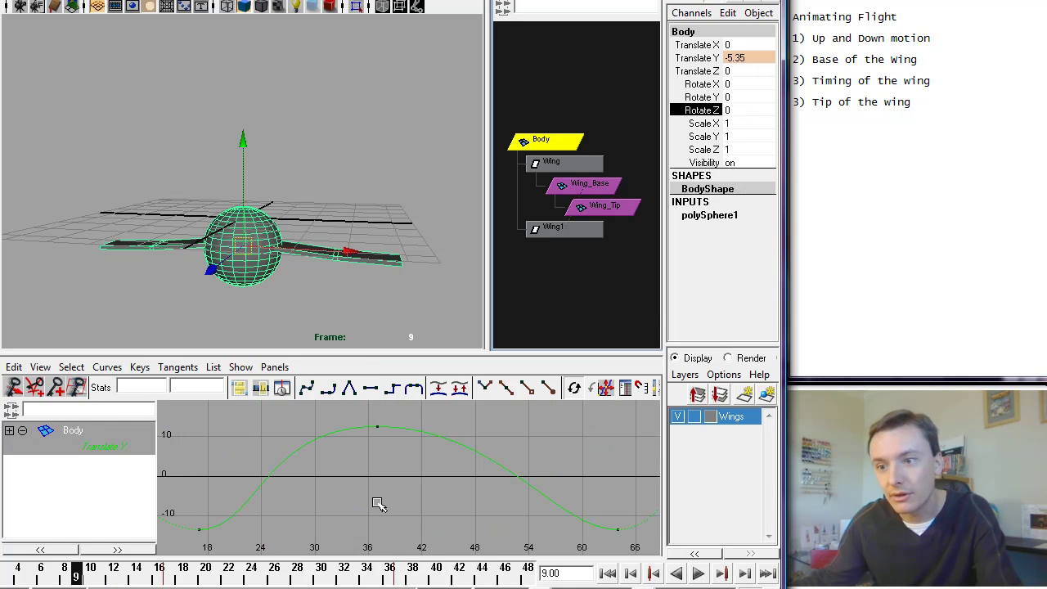
pyautogui.keyDown('alt'); pyautogui.moveTo(227, 513); pyautogui.dragTo(463, 500, button='middle'); pyautogui.keyUp('alt')
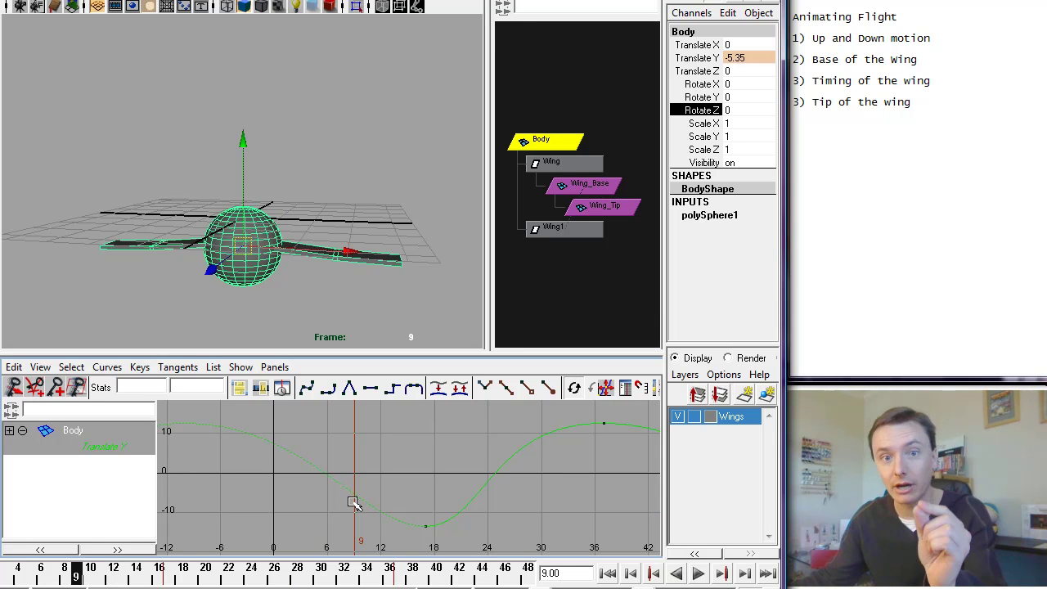
pyautogui.click(584, 183)
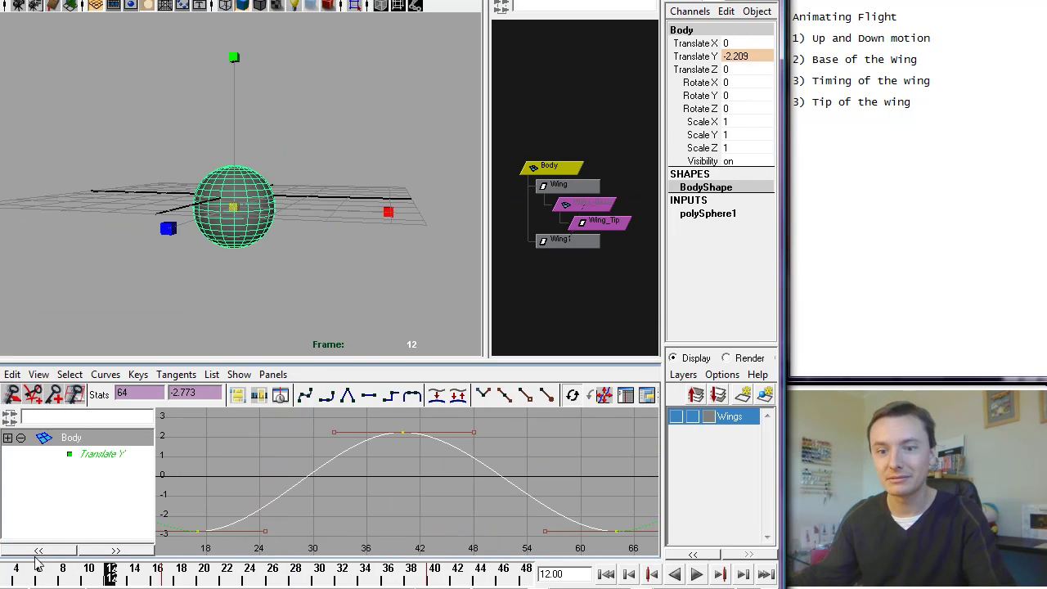
# Make the Wings layer visible and play the flapping from frame 1, then stop.
pyautogui.hotkey('alt', 'v')
pyautogui.hotkey('alt', 'v')
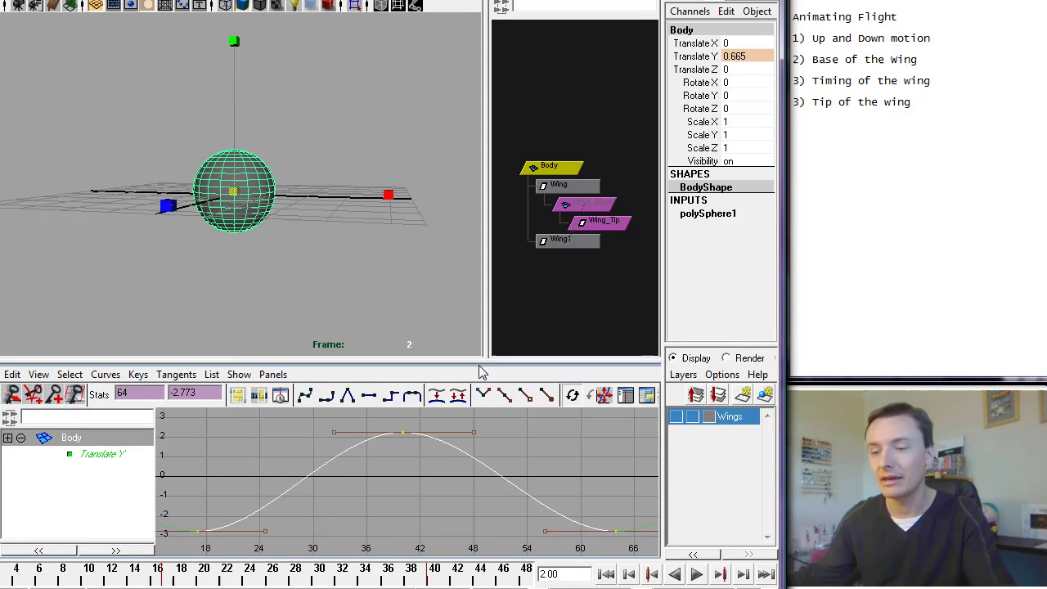
pyautogui.click(678, 417)
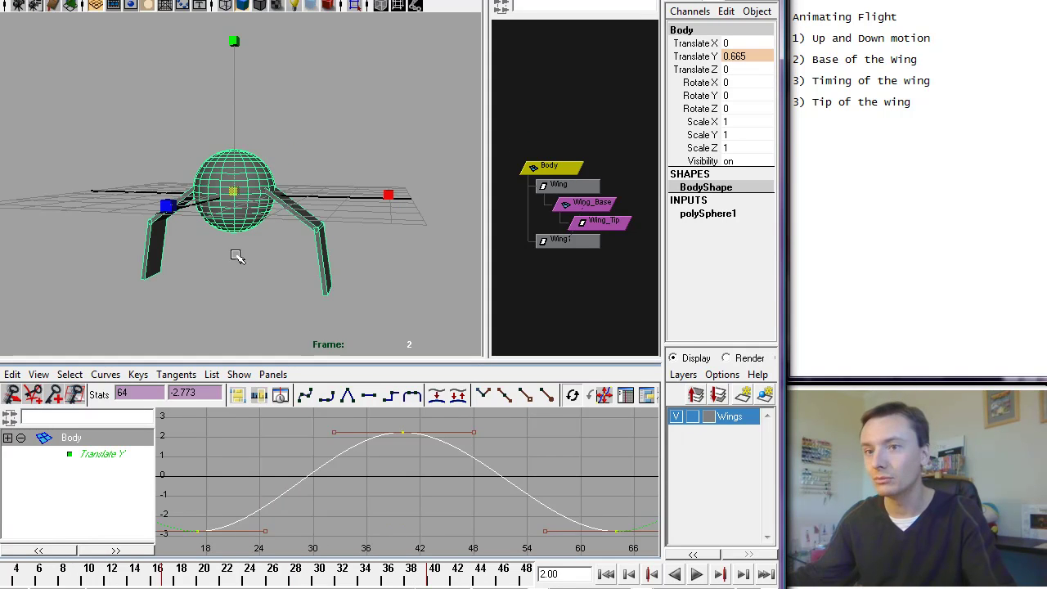
pyautogui.click(609, 574)
pyautogui.click(697, 574)
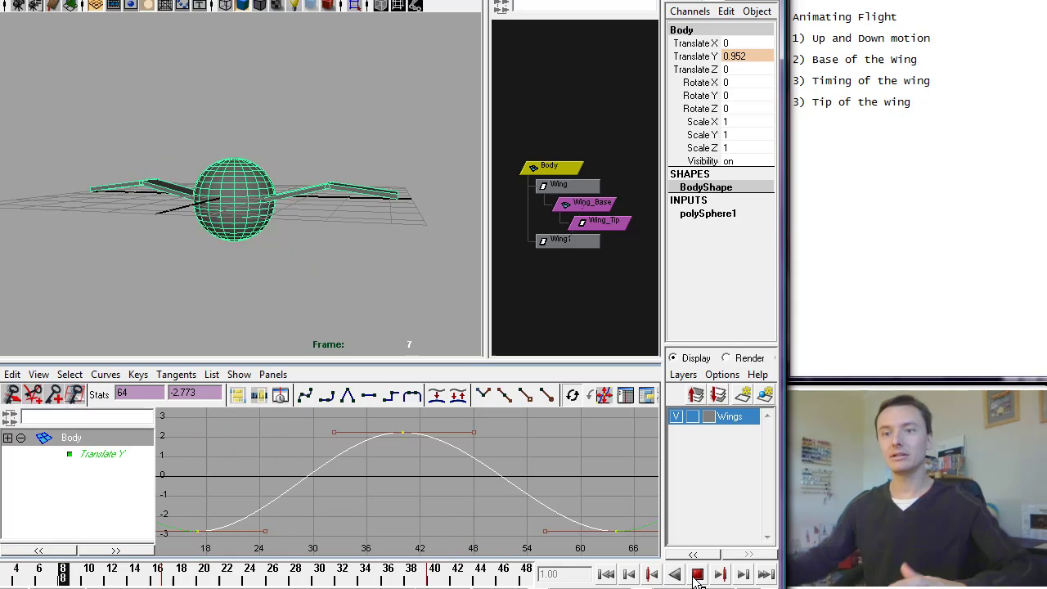
pyautogui.press('Escape')
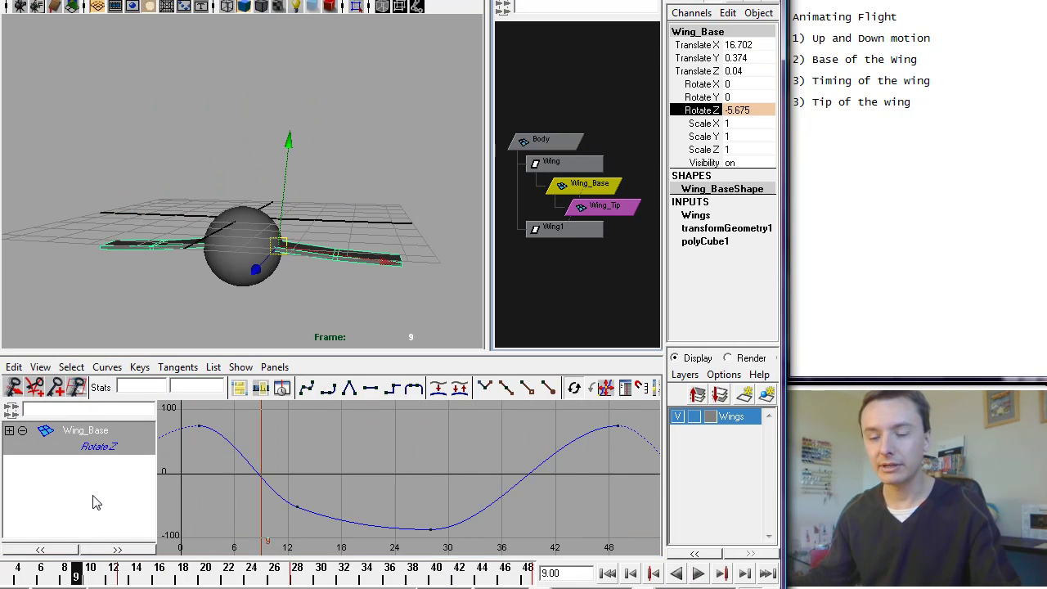
# Shift the Wing_Base Rotate Z curve sideways and undo it, then view Body's curve around frame 9.
pyautogui.click(269, 462)
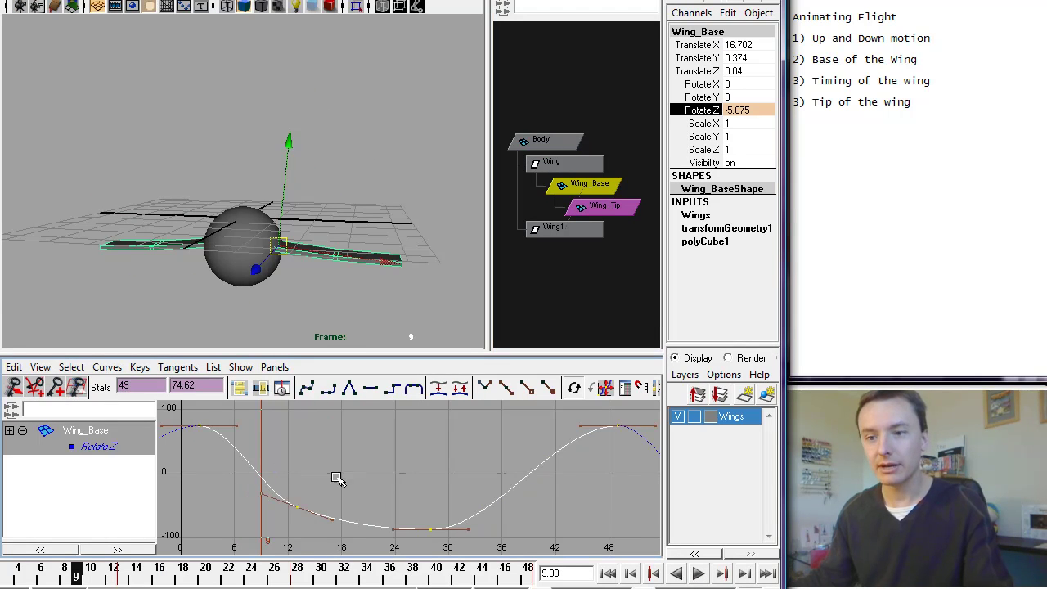
pyautogui.moveTo(337, 479); pyautogui.dragTo(383, 472, button='middle')
pyautogui.hotkey('ctrl', 'z')
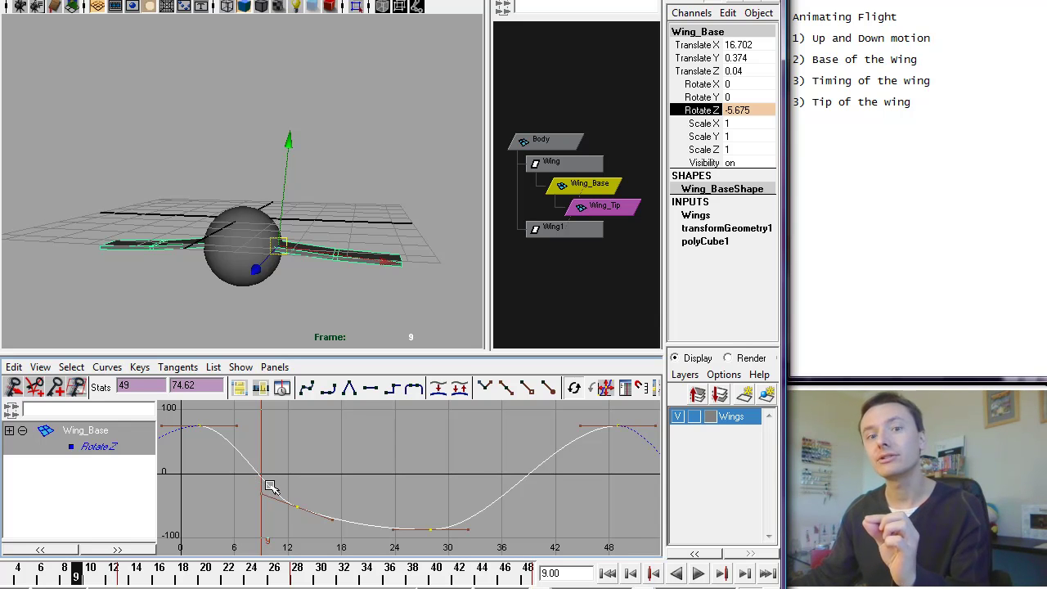
pyautogui.click(543, 141)
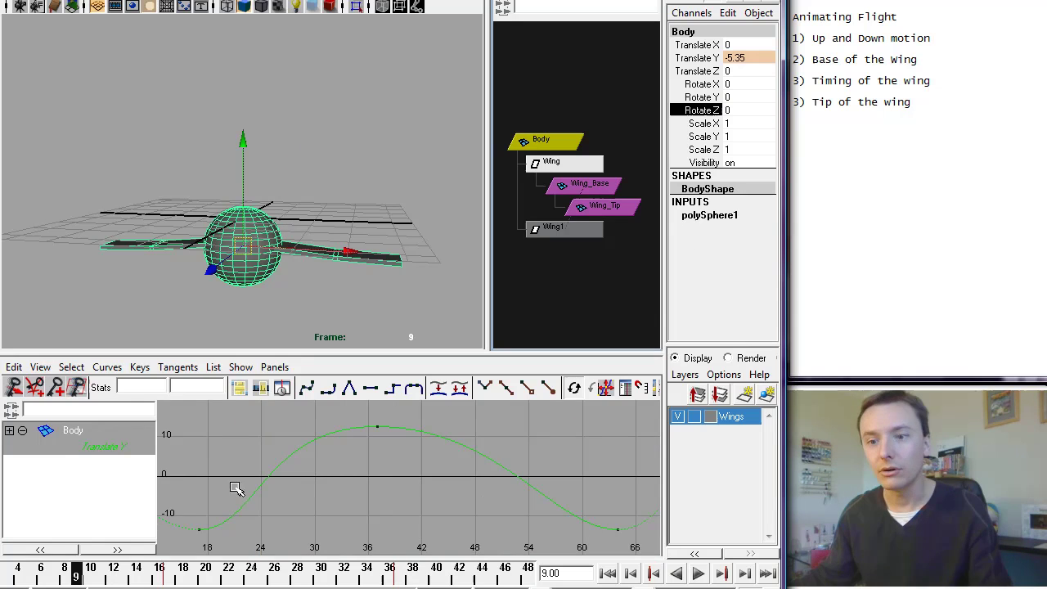
pyautogui.keyDown('alt'); pyautogui.moveTo(242, 495); pyautogui.dragTo(323, 495, button='middle'); pyautogui.keyUp('alt')
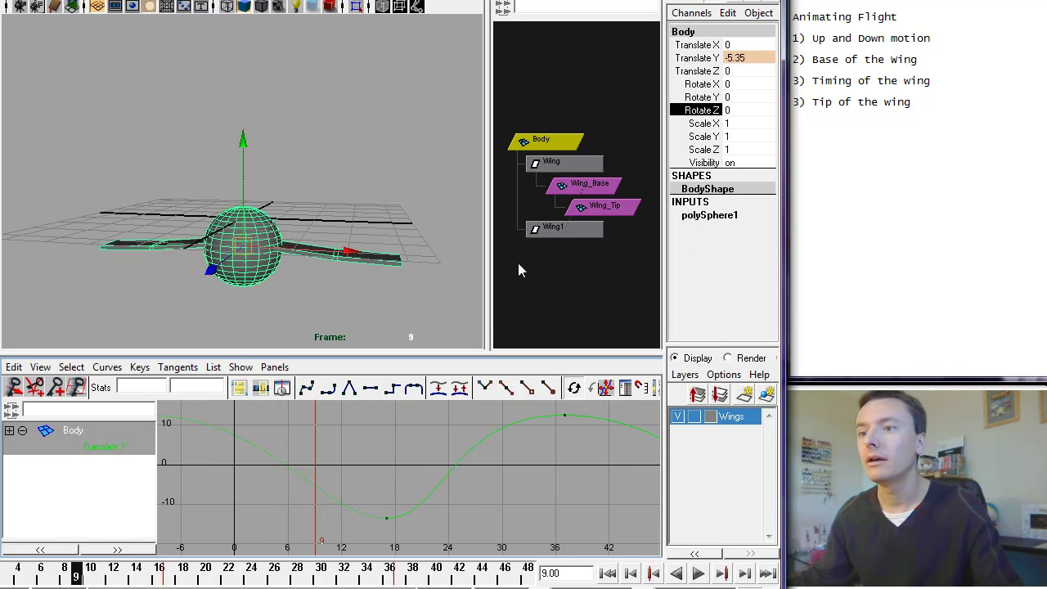
pyautogui.hotkey('alt', 'v')
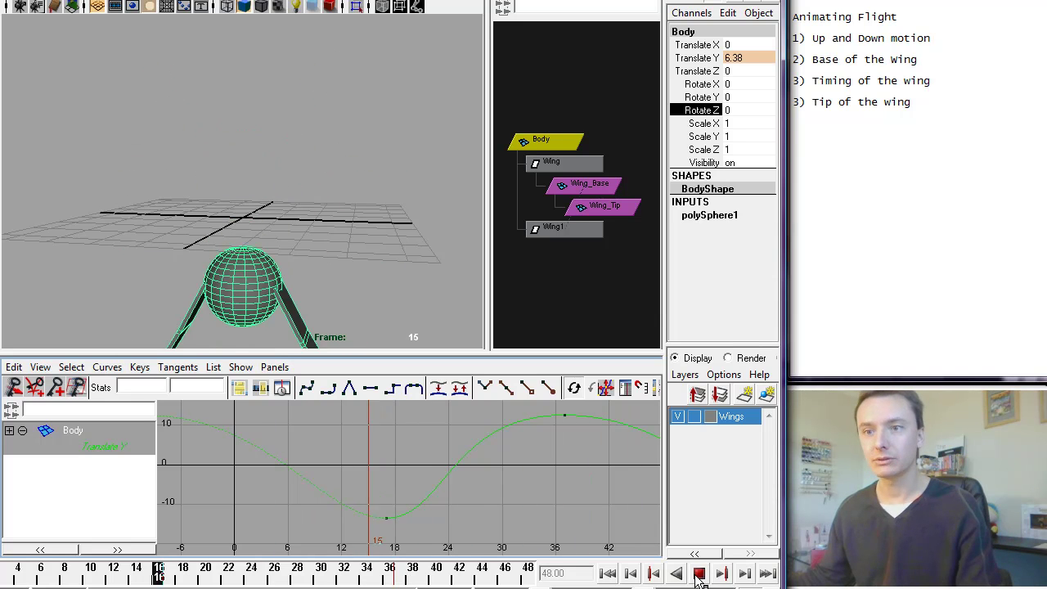
pyautogui.click(700, 574)
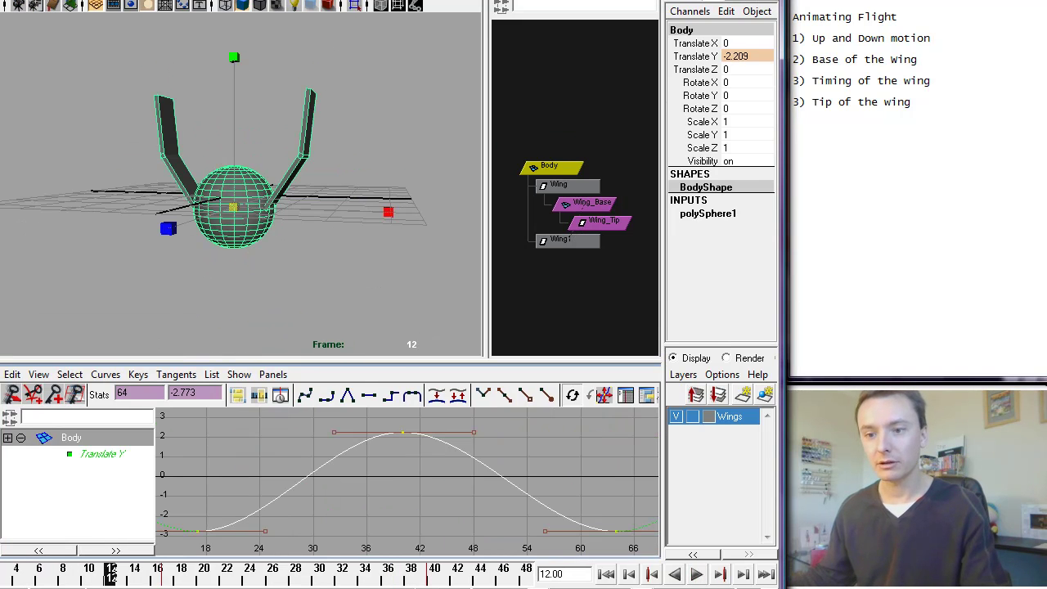
pyautogui.moveTo(29, 578); pyautogui.dragTo(237, 578)
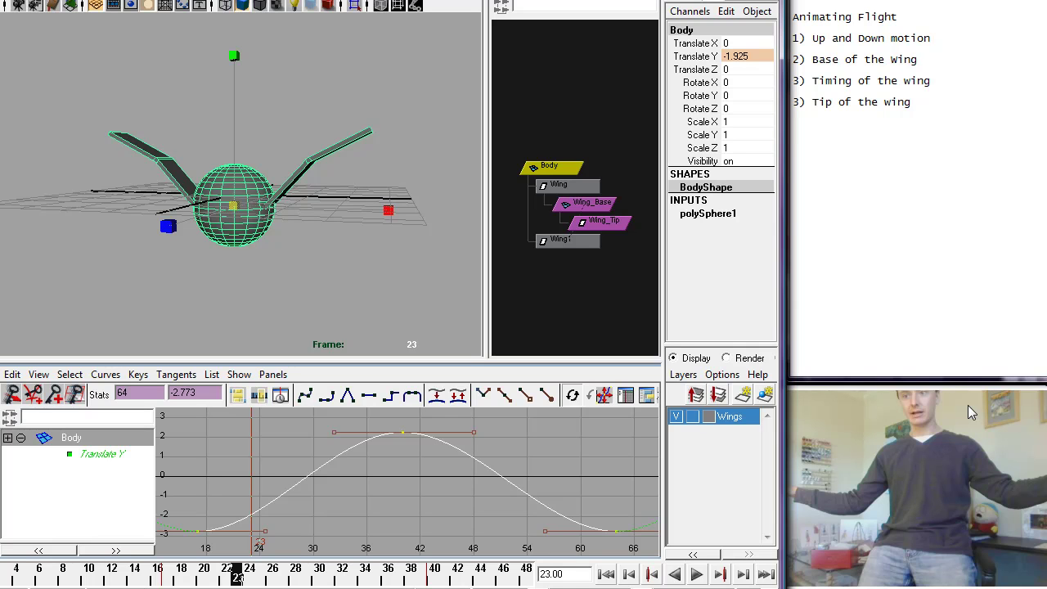
pyautogui.moveTo(958, 417)
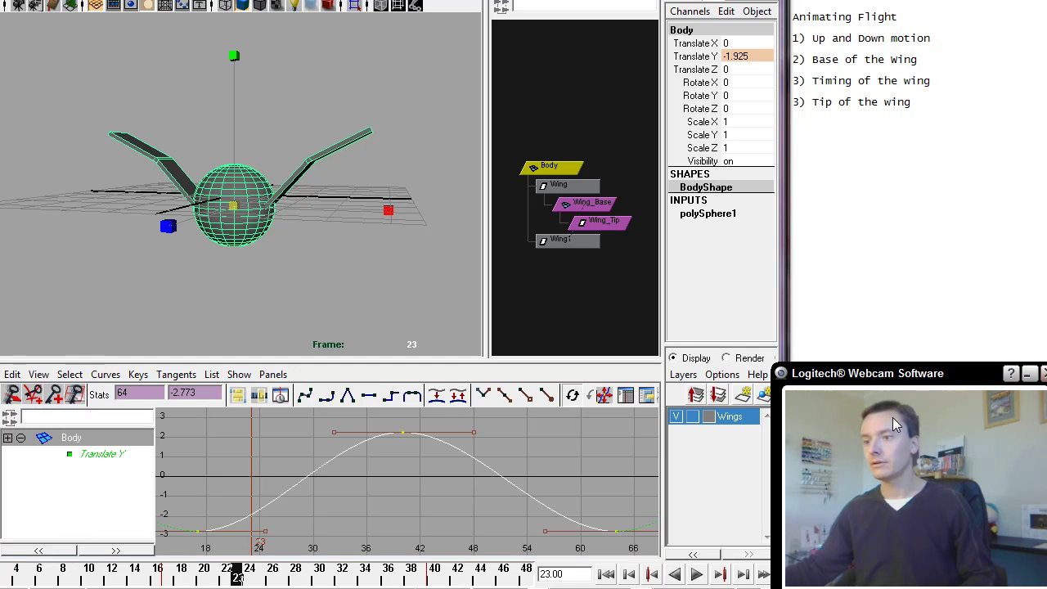
pyautogui.click(837, 337)
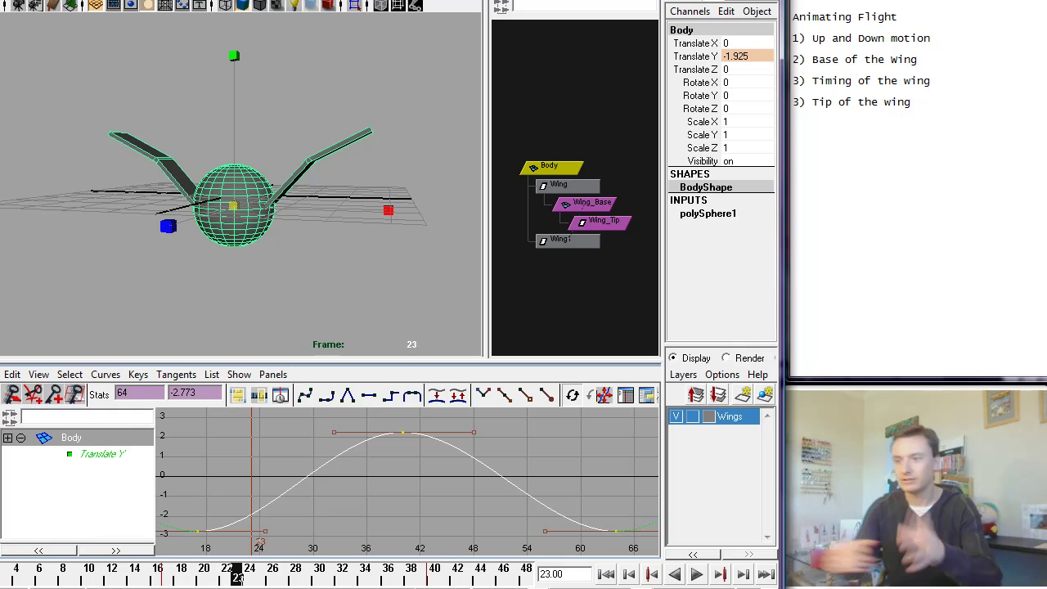
pyautogui.moveTo(112, 572); pyautogui.dragTo(4, 577)
pyautogui.press('Escape')
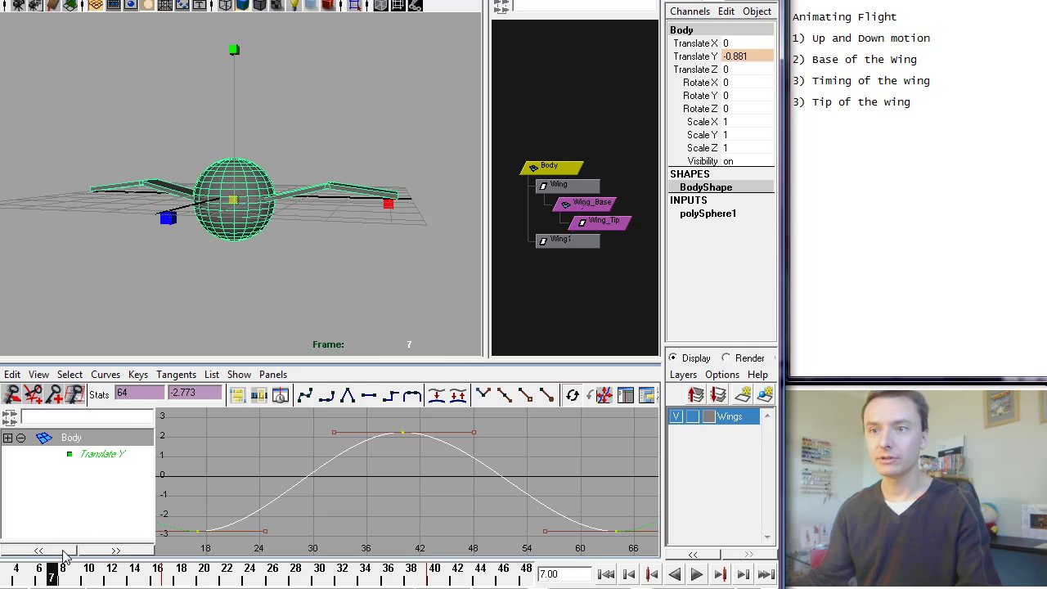
# Rotate Wing_Tip further down, undo it, then play and stop the animation.
pyautogui.click(383, 198)
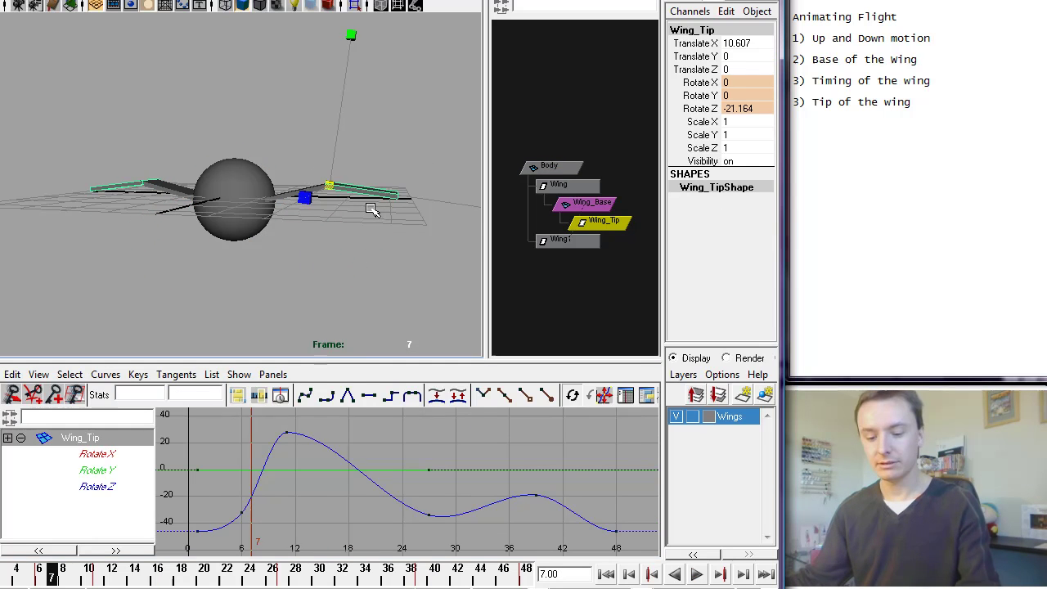
pyautogui.press('e')
pyautogui.moveTo(442, 80); pyautogui.dragTo(367, 243)
pyautogui.hotkey('ctrl', 'z')
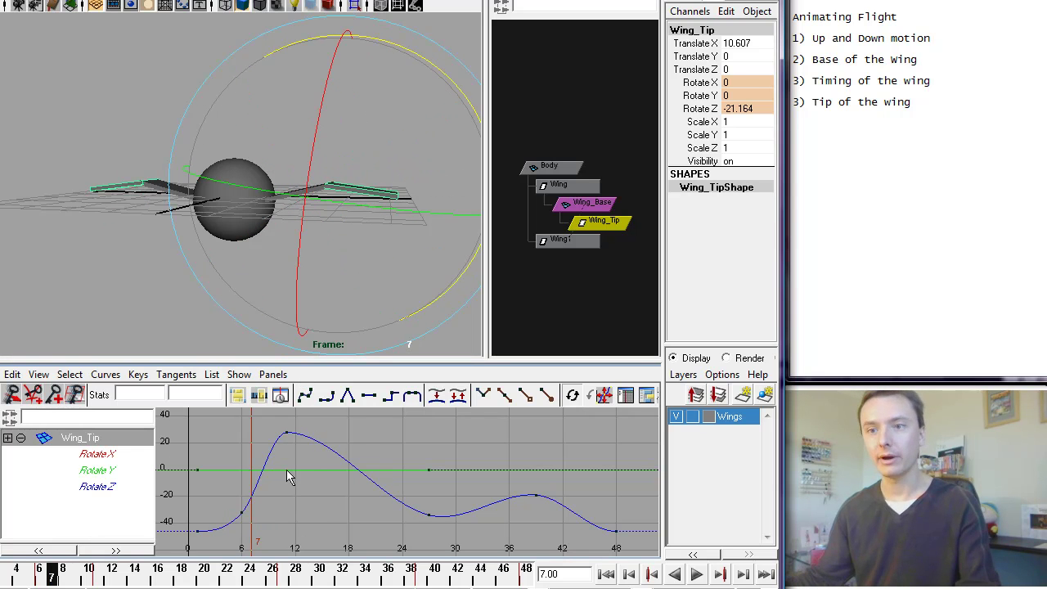
pyautogui.hotkey('alt', 'v')
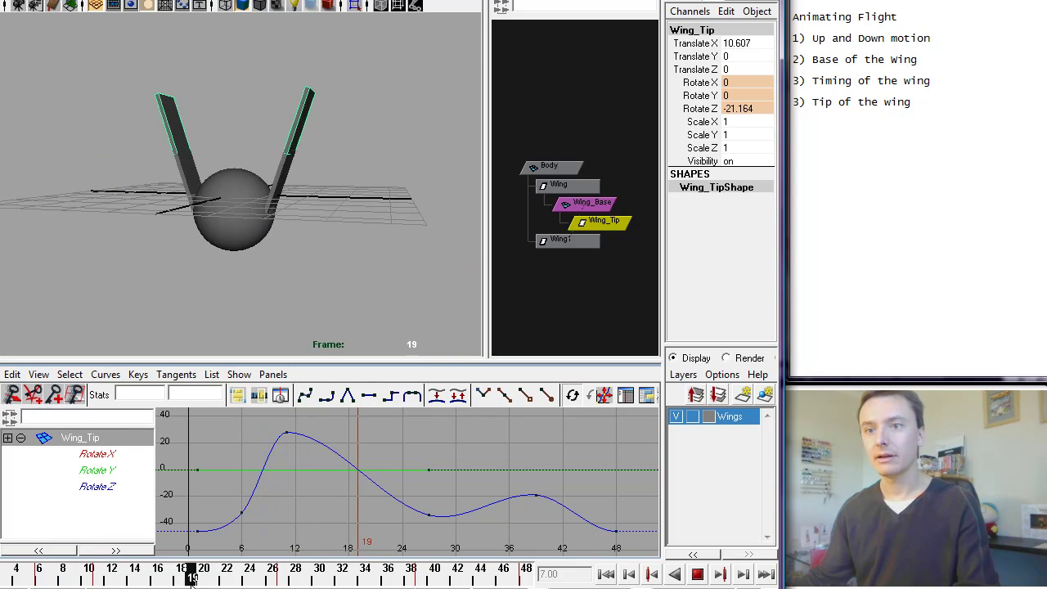
pyautogui.hotkey('alt', 'v')
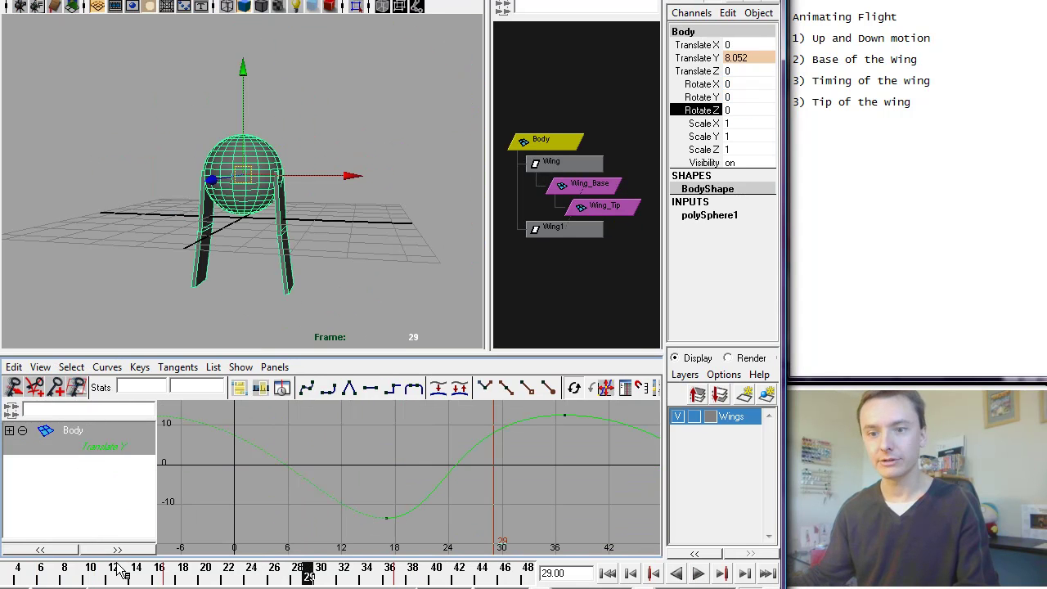
# Stop playback and unmute Wing_Tip's Rotate Z animation from the Channel Box.
pyautogui.hotkey('alt', 'v')
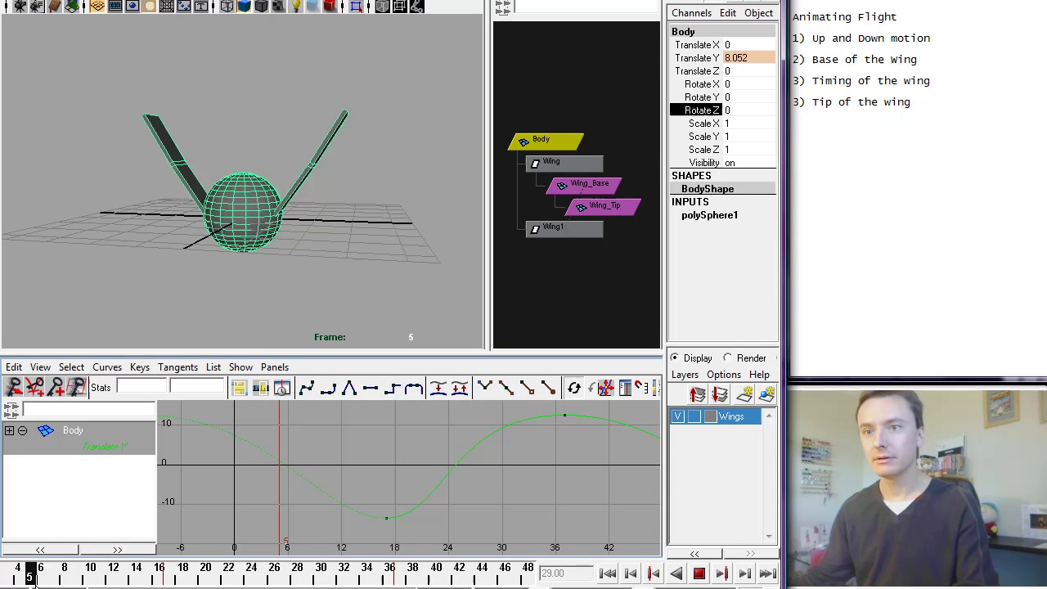
pyautogui.hotkey('alt', 'v')
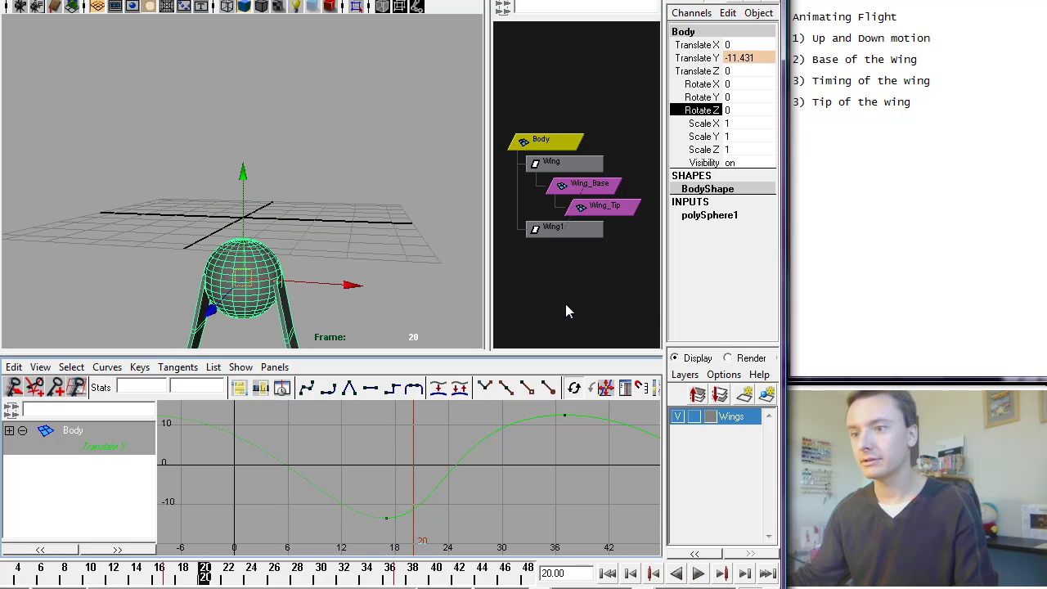
pyautogui.click(610, 206)
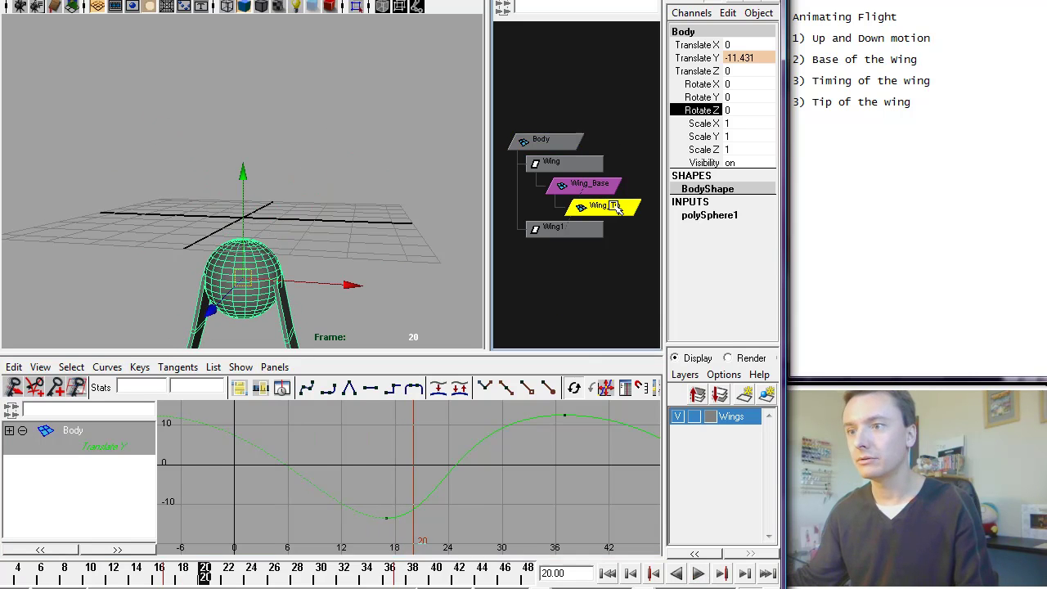
pyautogui.rightClick(699, 119)
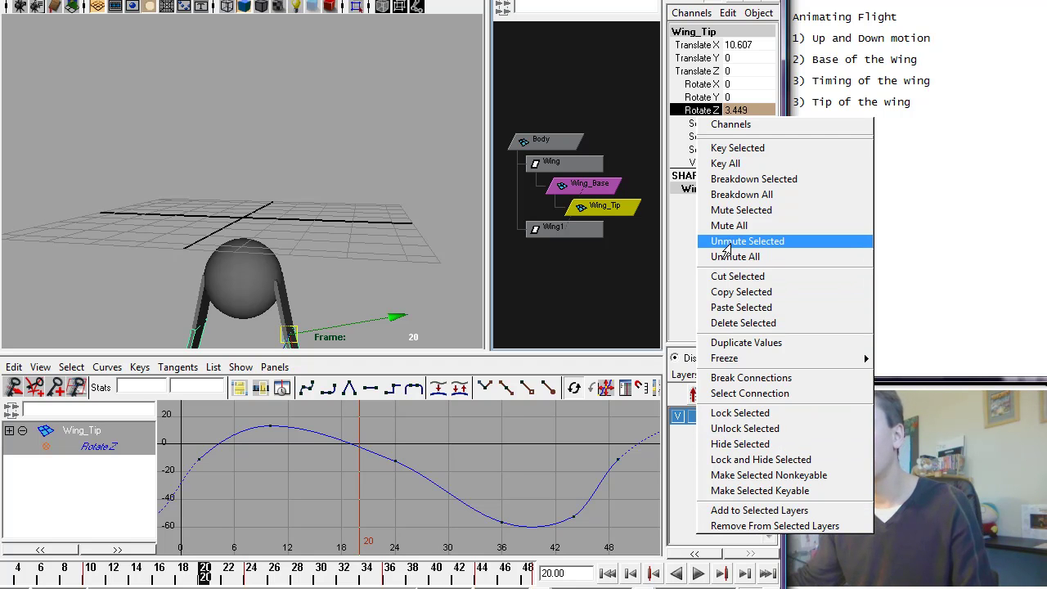
pyautogui.click(726, 243)
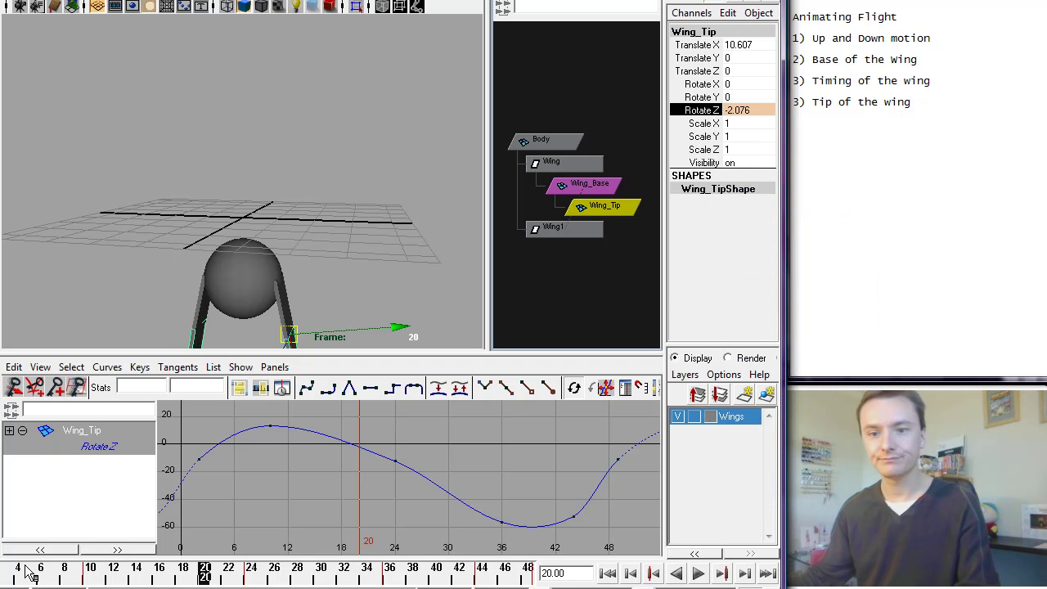
# Replay from the start and check the wing-tip pose at frame 48.
pyautogui.hotkey('alt', 'shift', 'v')
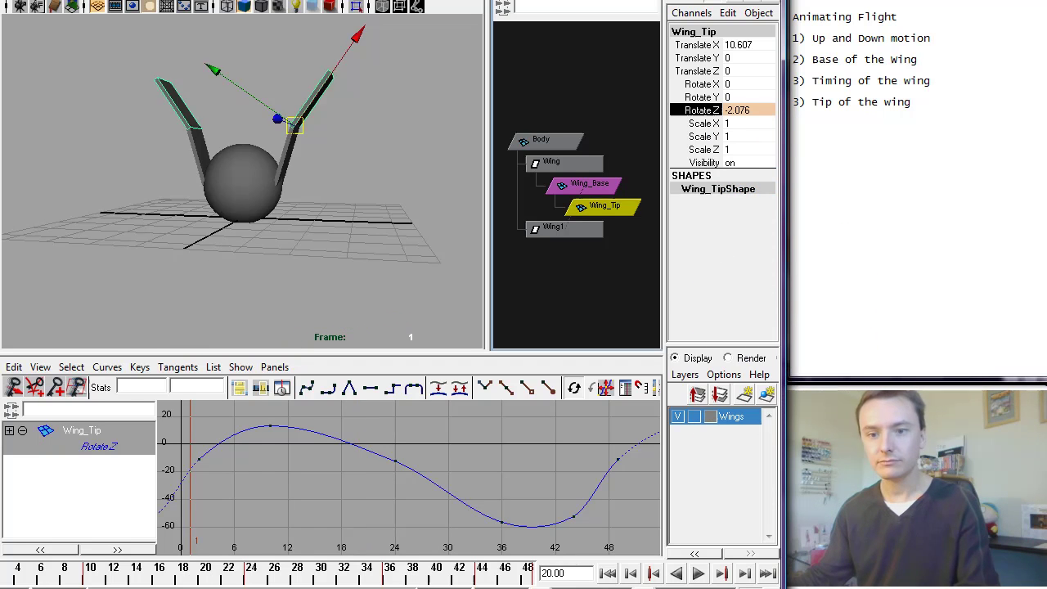
pyautogui.hotkey('alt', 'v')
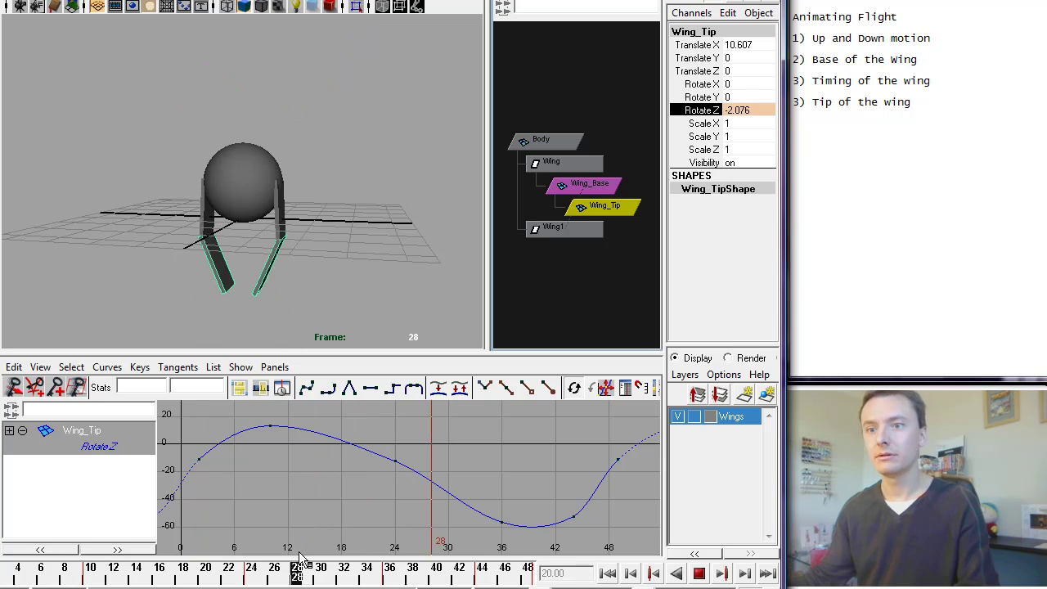
pyautogui.hotkey('alt', 'v')
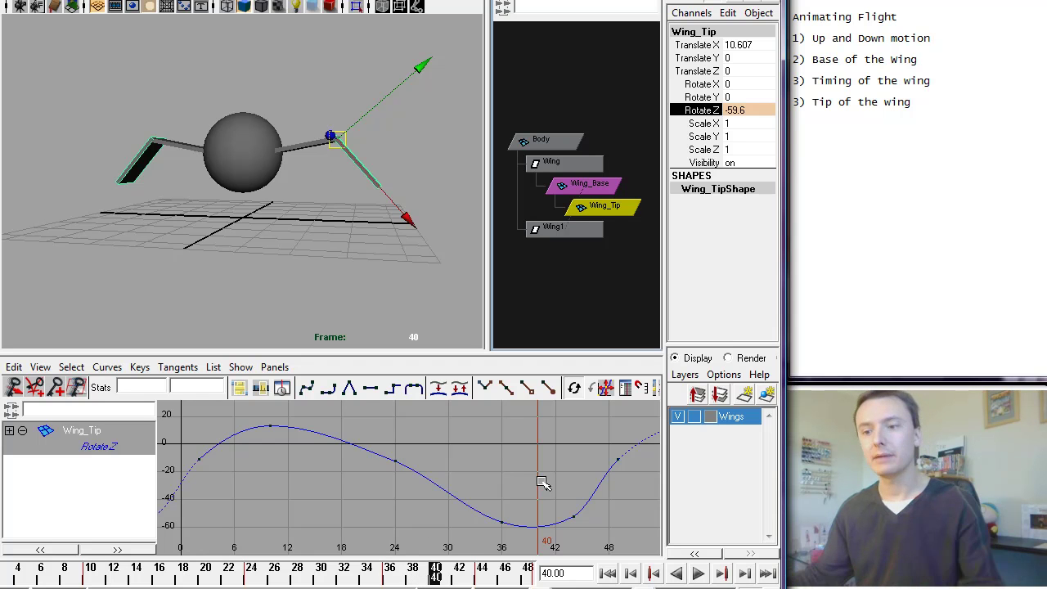
pyautogui.moveTo(452, 572); pyautogui.dragTo(527, 572)
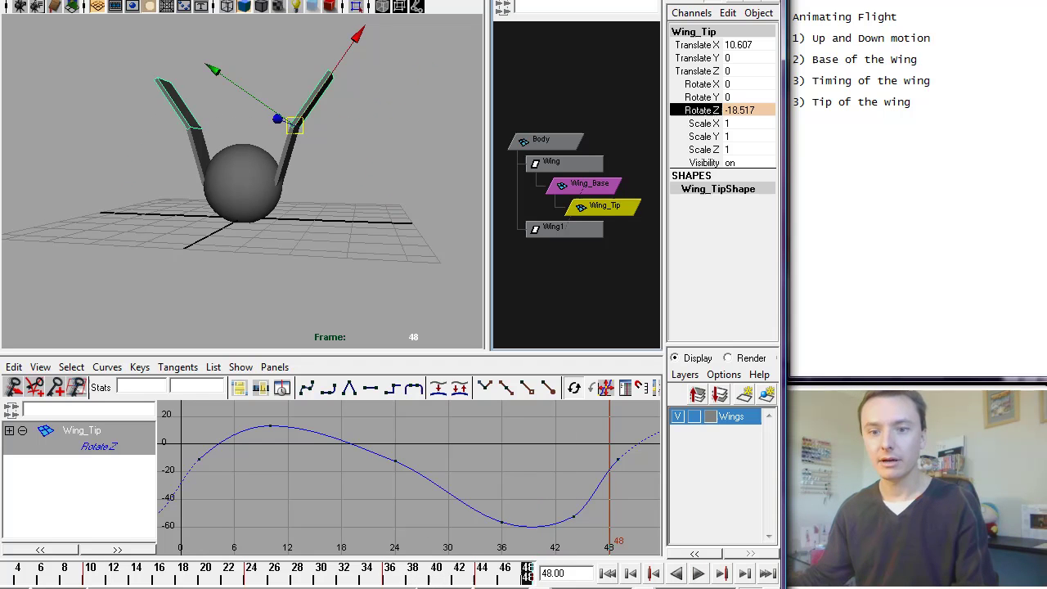
pyautogui.hotkey('alt', 'v')
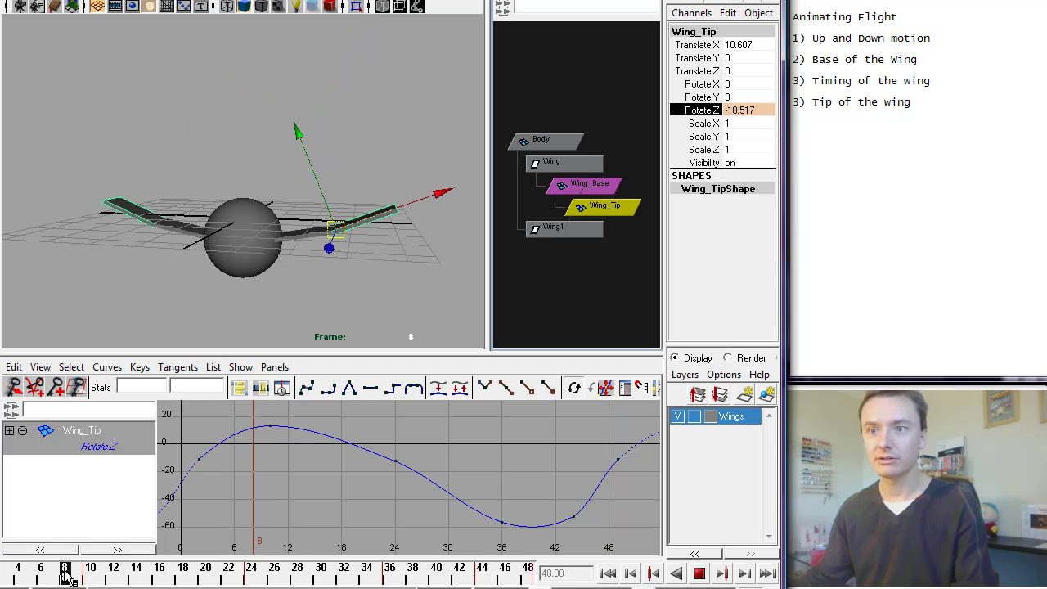
pyautogui.click(65, 575)
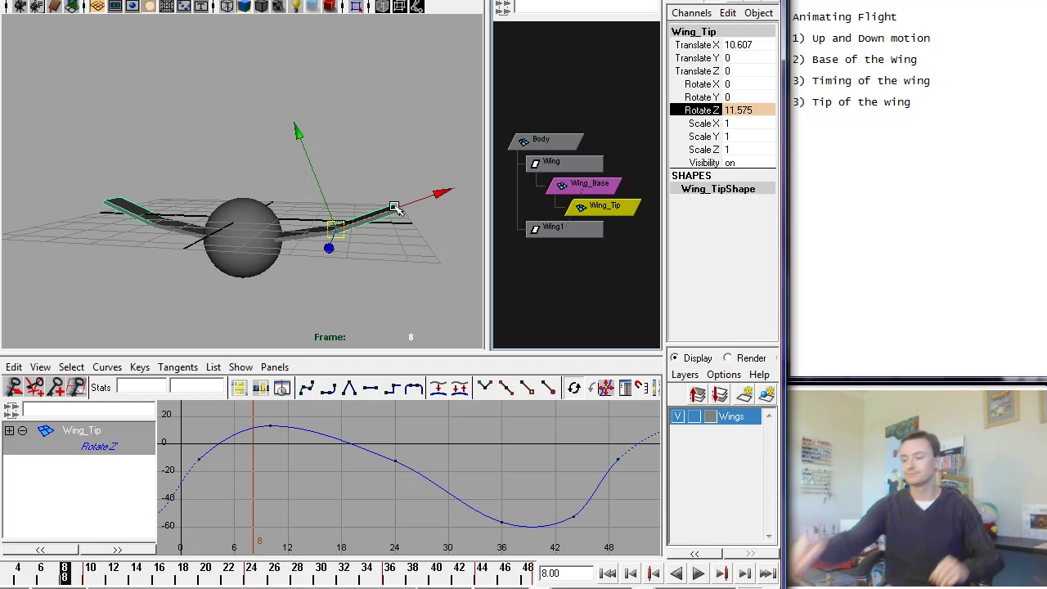
pyautogui.click(698, 574)
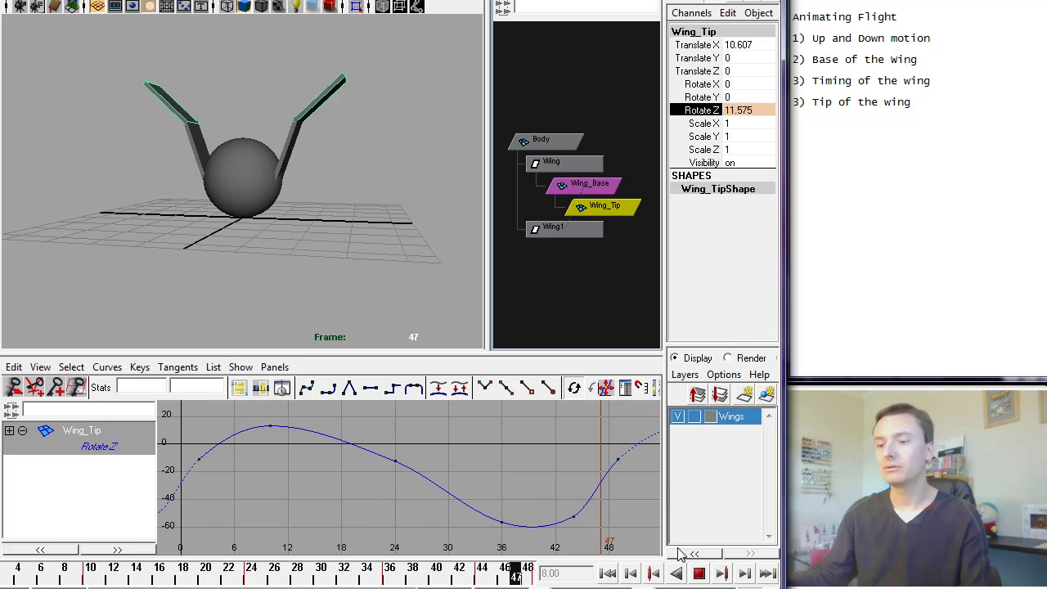
pyautogui.click(699, 572)
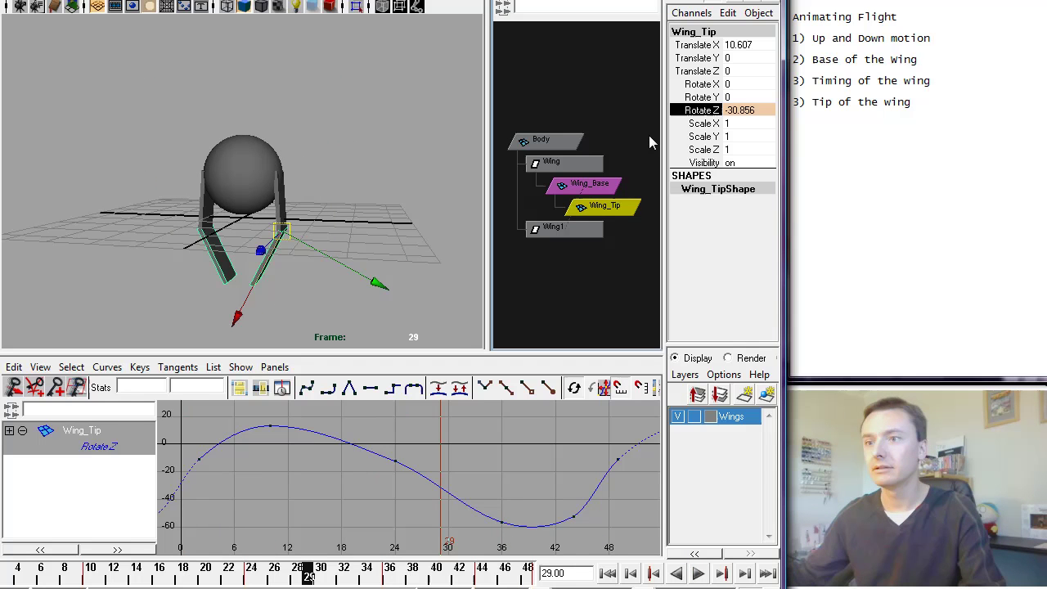
# Scale all keys of the Body, Wing_Base and Wing_Tip curves vertically toward zero, then play.
pyautogui.click(544, 141)
pyautogui.click(455, 444)
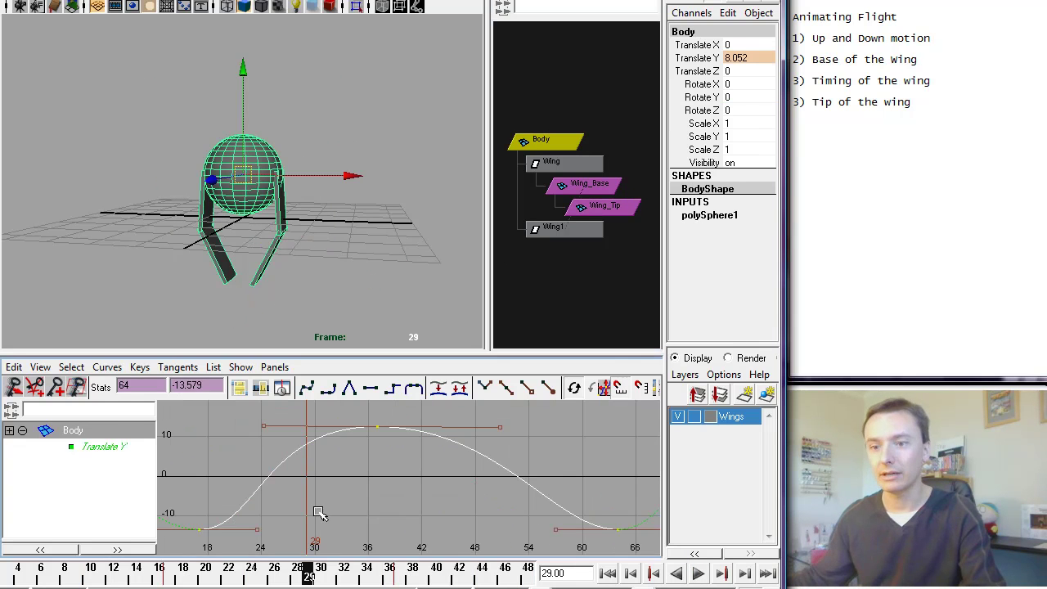
pyautogui.press('r')
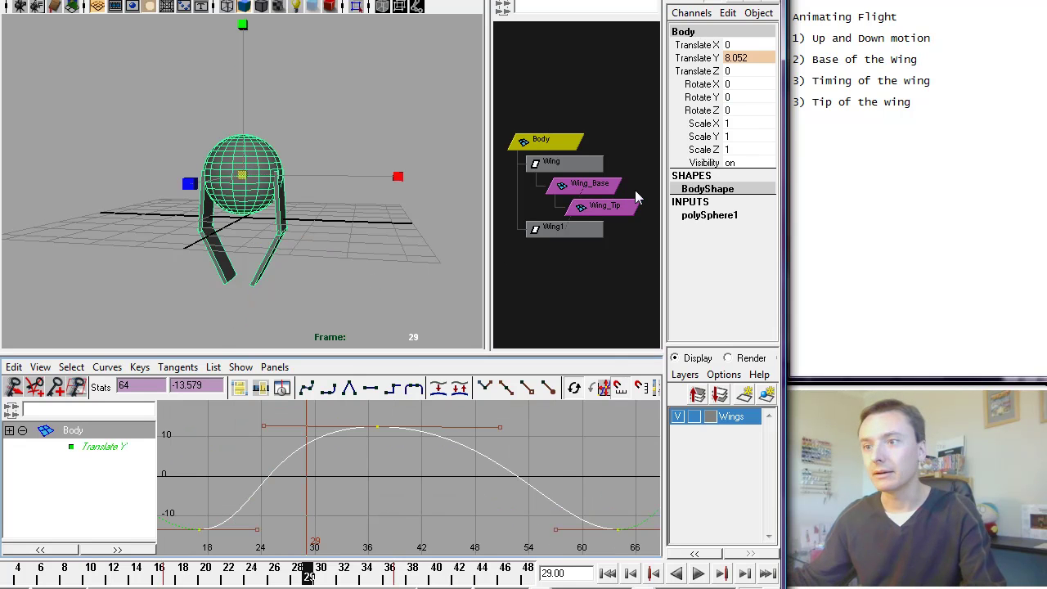
pyautogui.keyDown('shift'); pyautogui.moveTo(643, 194); pyautogui.dragTo(612, 211); pyautogui.keyUp('shift')
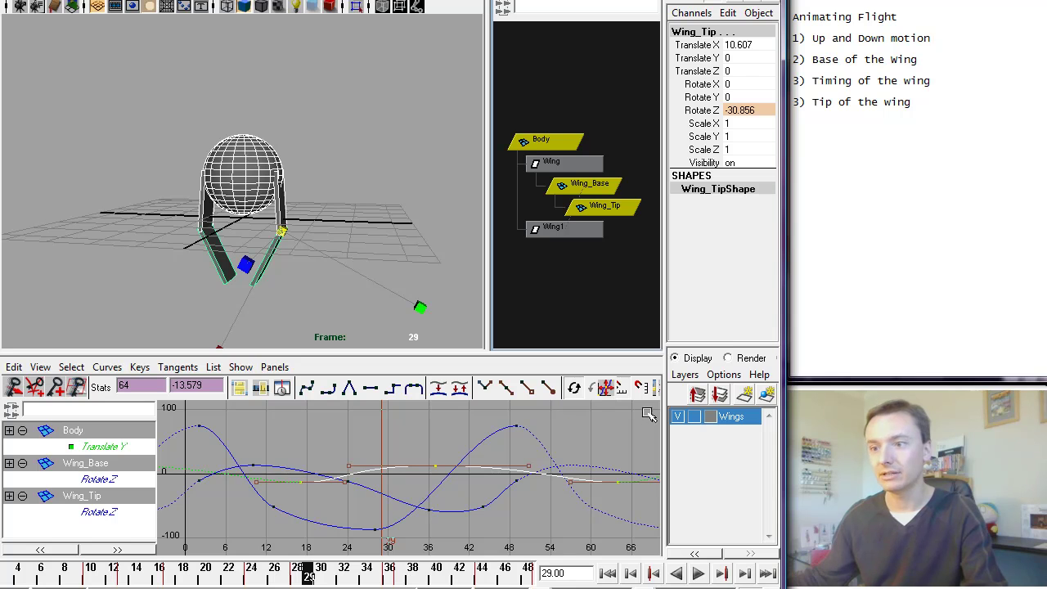
pyautogui.moveTo(648, 416); pyautogui.dragTo(246, 537)
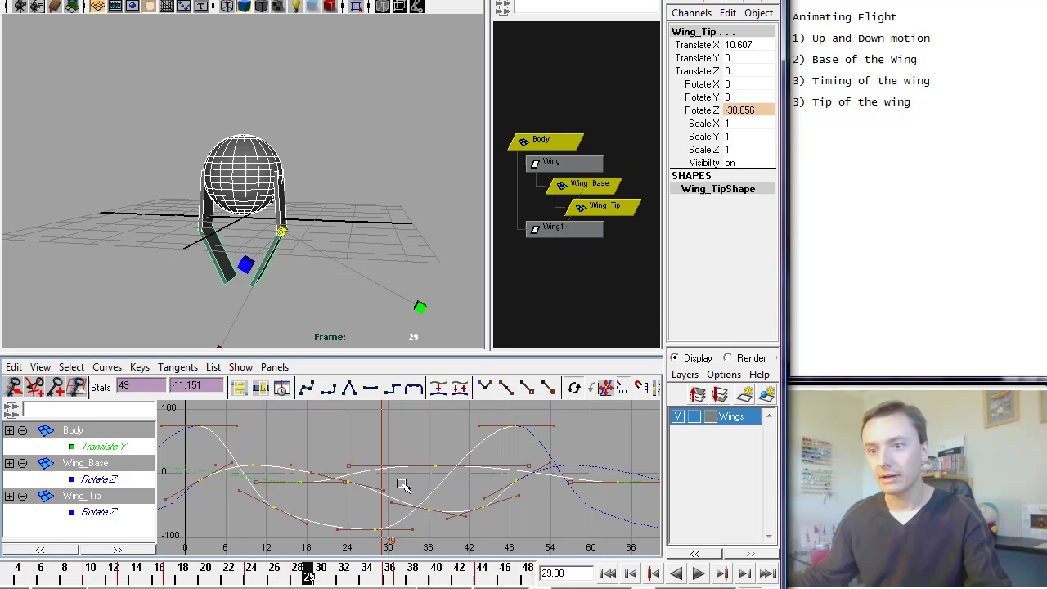
pyautogui.moveTo(402, 465); pyautogui.dragTo(401, 520, button='middle')
pyautogui.click(698, 573)
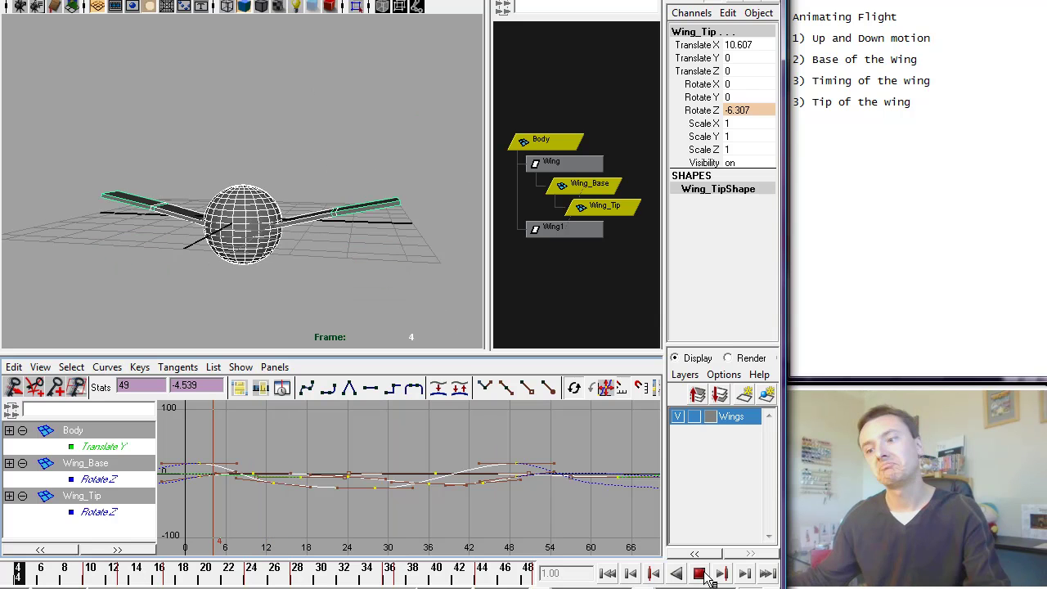
# Scale the Wing_Base and Wing_Tip Rotate Z keys up to a 20–25 degree swing, then play.
pyautogui.click(698, 573)
pyautogui.click(622, 262)
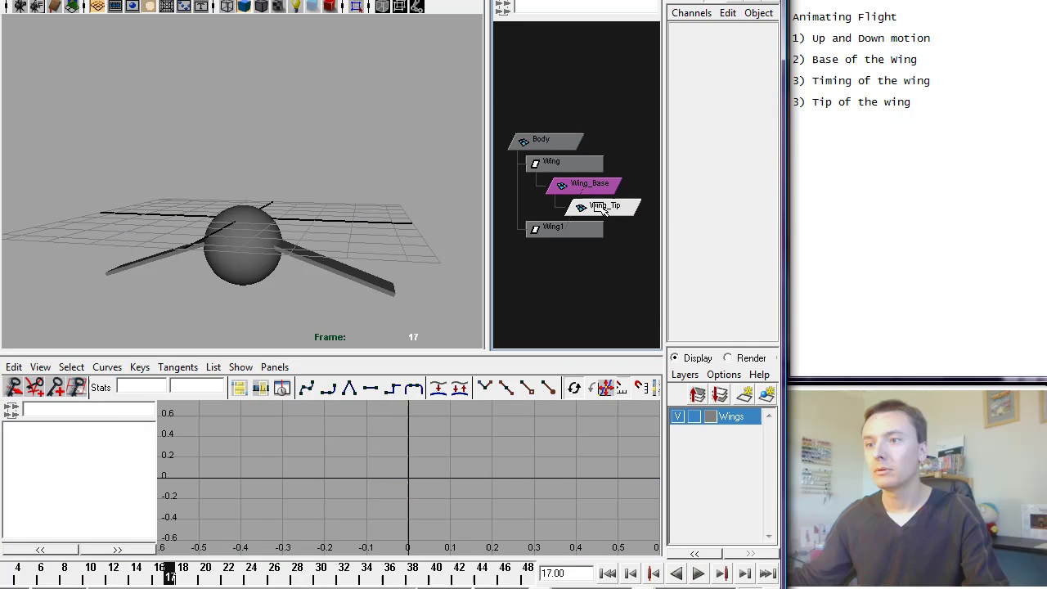
pyautogui.keyDown('shift'); pyautogui.click(605, 206); pyautogui.keyUp('shift')
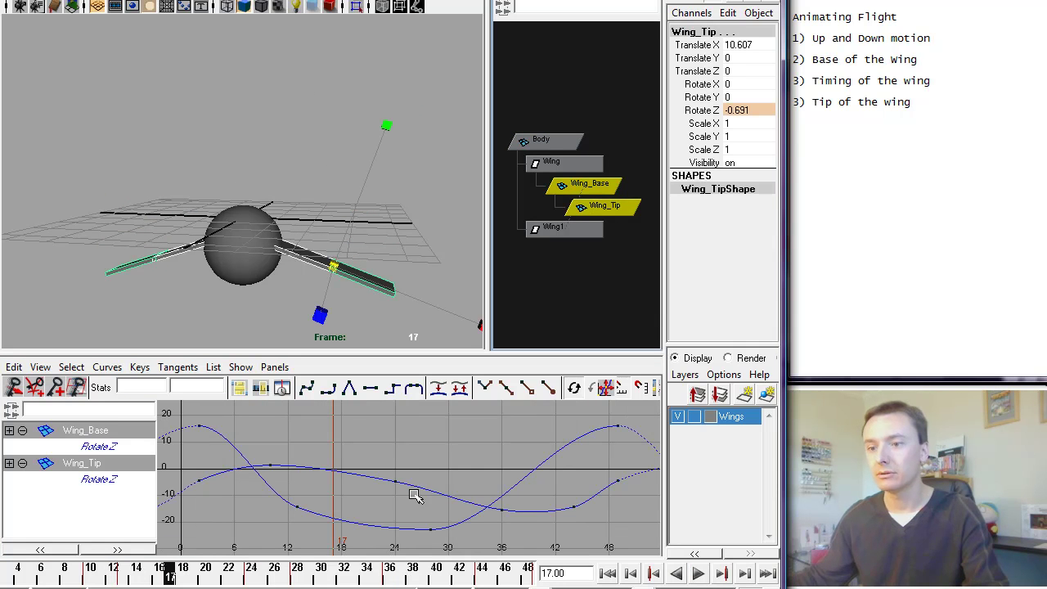
pyautogui.moveTo(487, 485); pyautogui.dragTo(459, 501)
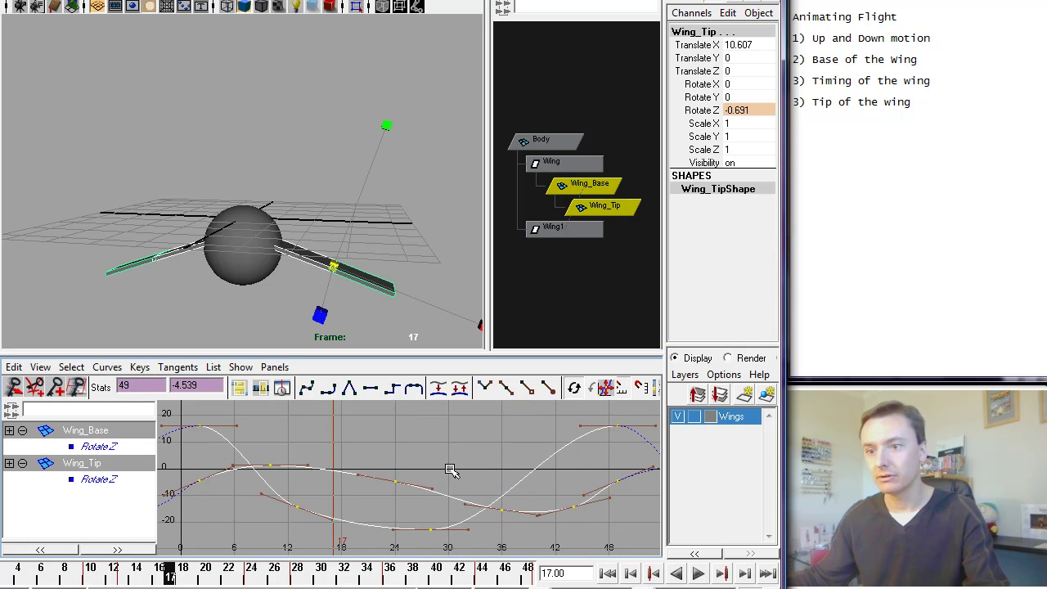
pyautogui.moveTo(450, 460)
pyautogui.mouseDown(button='middle')
pyautogui.moveTo(451, 451)
pyautogui.moveTo(470, 456)
pyautogui.mouseUp(button='middle')
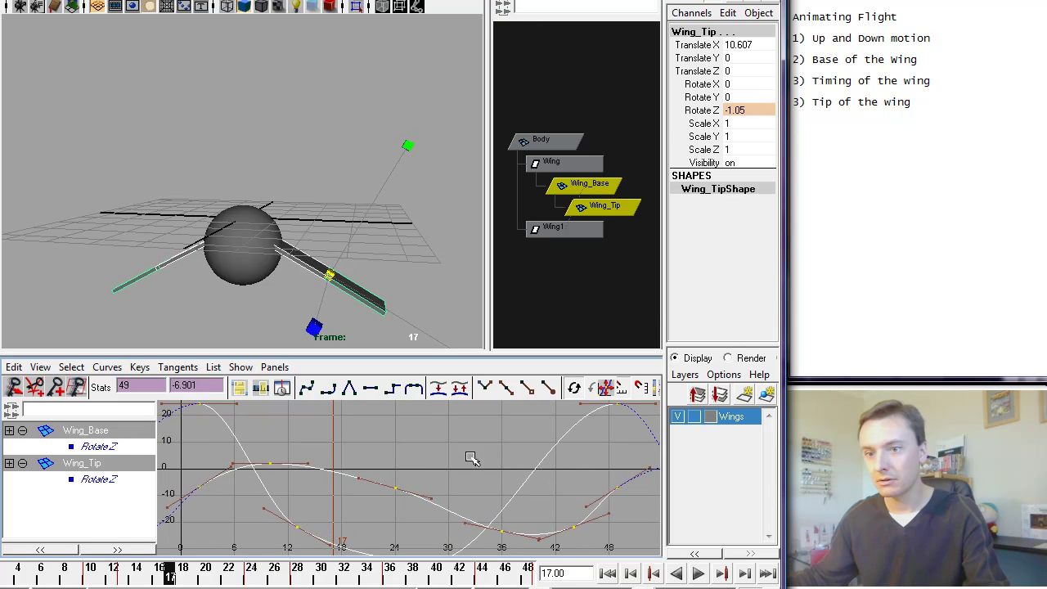
pyautogui.click(649, 514)
pyautogui.click(696, 576)
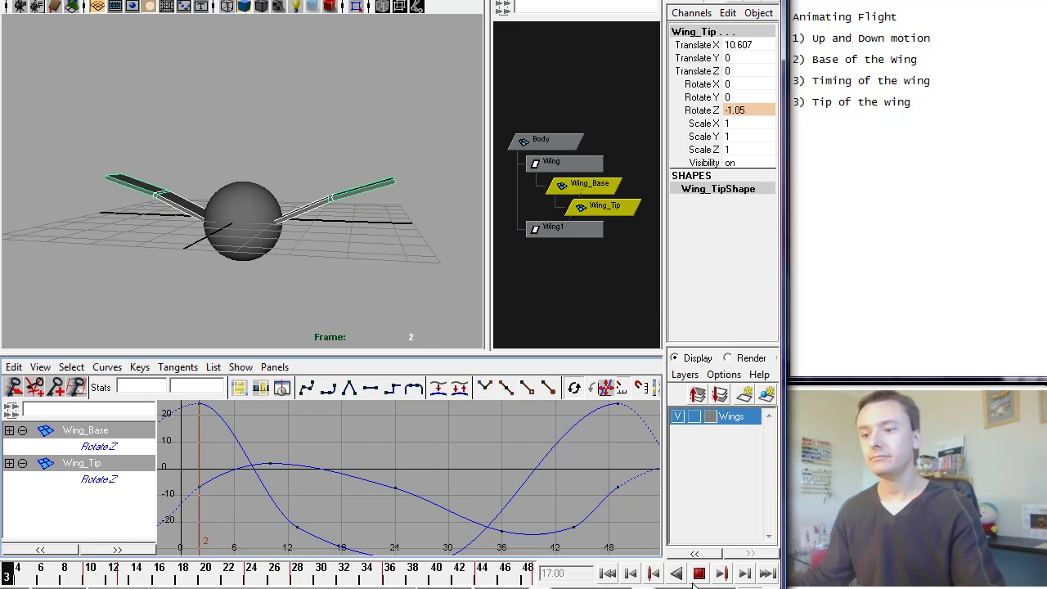
pyautogui.press('Escape')
# Inspect Body's peak key at frame 37, then show Wing_Base's Rotate Z curve alone.
pyautogui.click(542, 142)
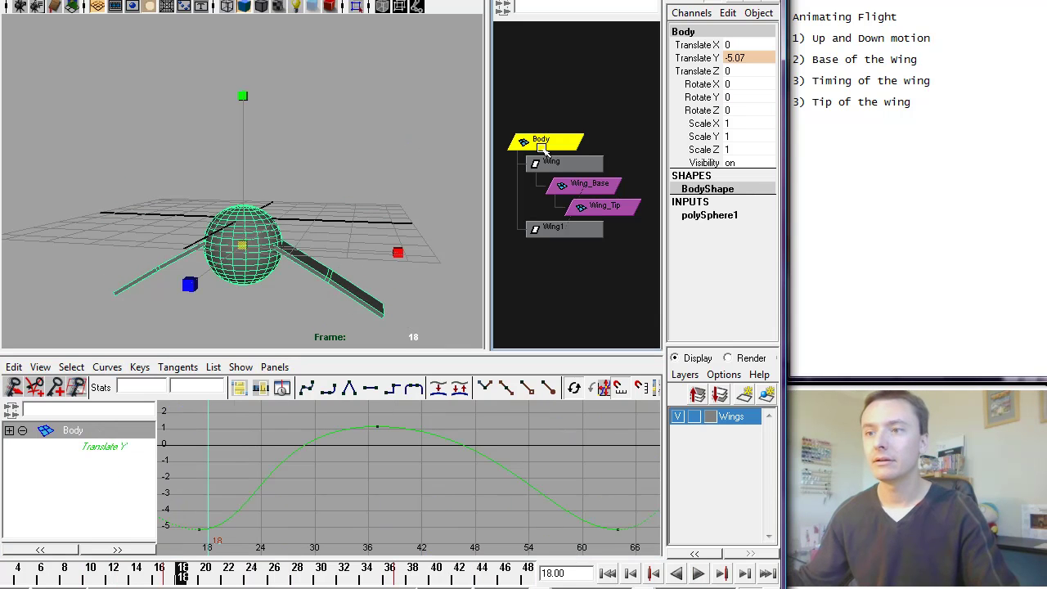
pyautogui.click(375, 429)
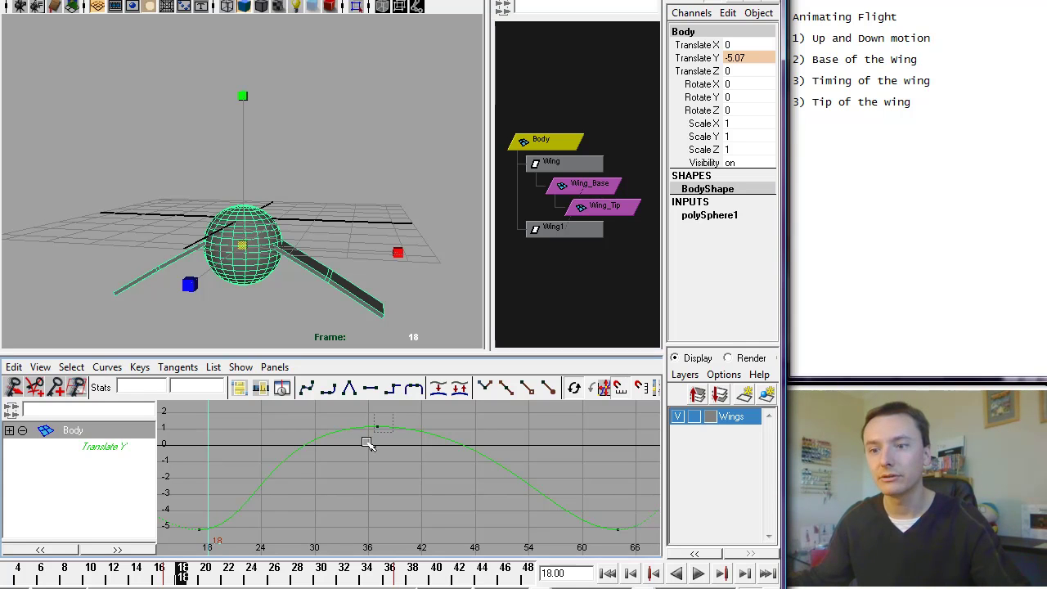
pyautogui.click(599, 187)
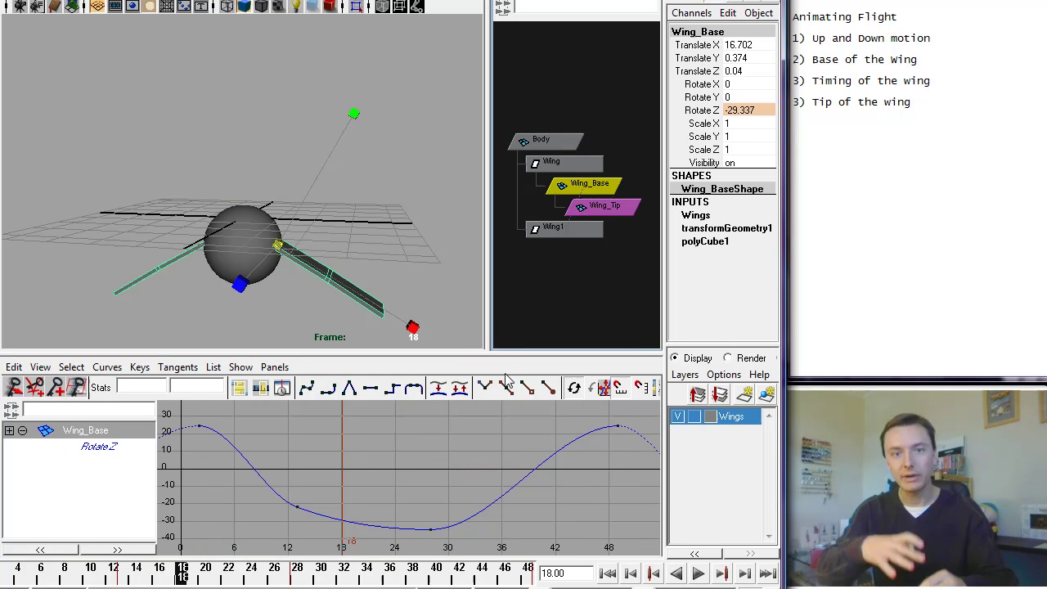